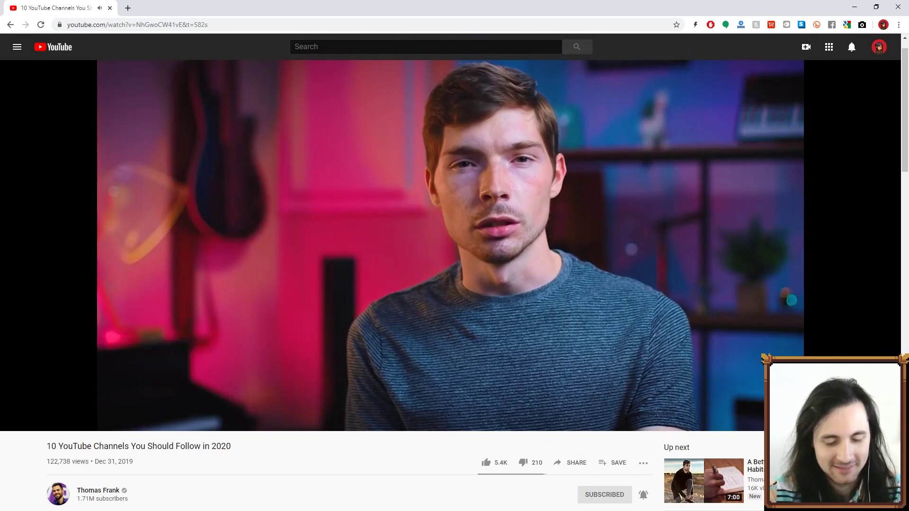
# Pause the '10 YouTube Channels You Should Follow in 2020' video at 9:23.
pyautogui.click(232, 208)
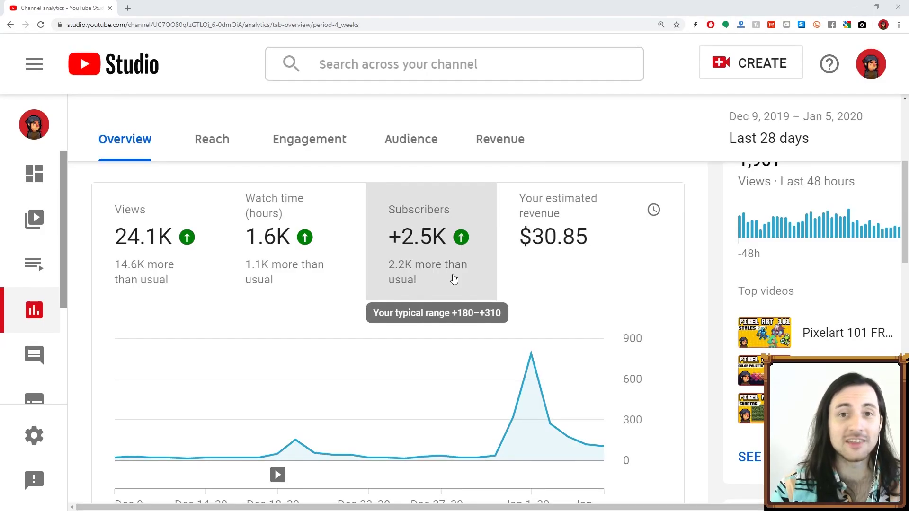
# Review the last-28-days stats cards and chart: 24.1K views, +2.5K subscribers.
pyautogui.moveTo(532, 355)
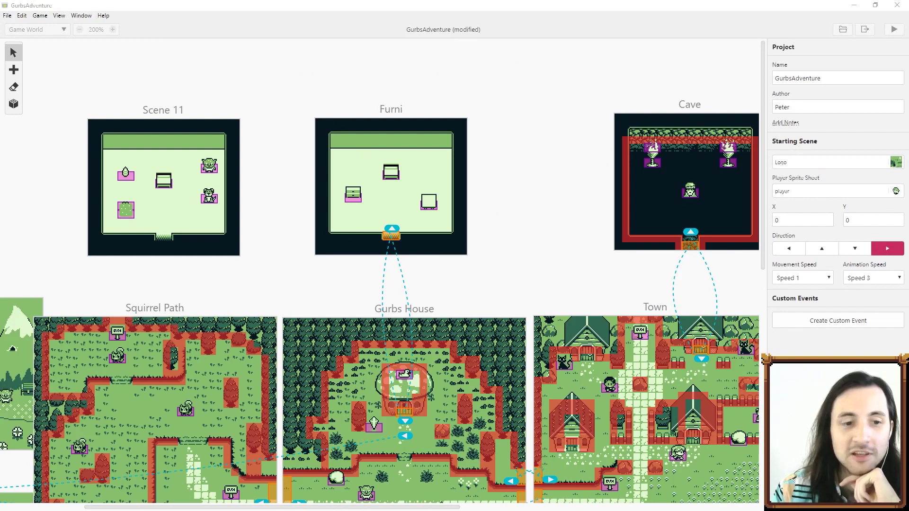
# Open View > Settings and enable Use Custom Color Palette.
pyautogui.click(59, 15)
pyautogui.click(78, 108)
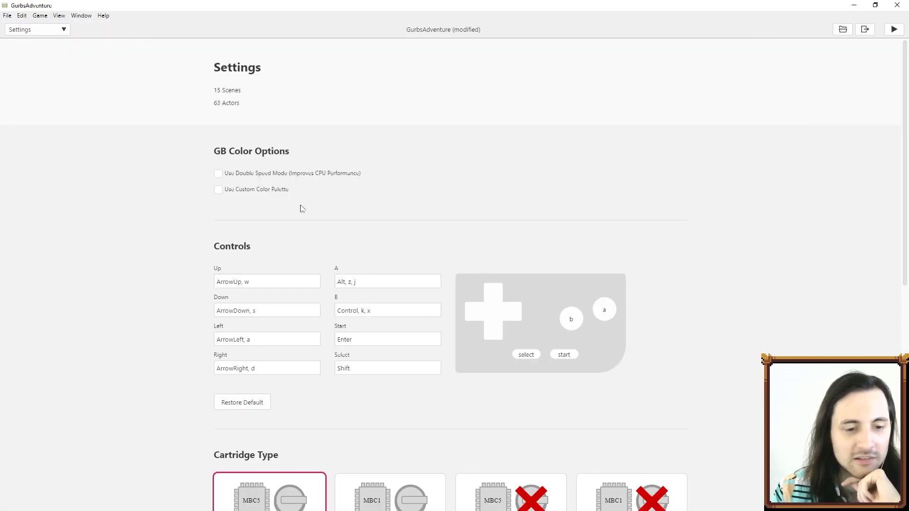
pyautogui.click(218, 191)
# Select the second custom palette swatch for editing, then go to the online colour picker.
pyautogui.scroll(-1, 197, 226)
pyautogui.click(328, 164)
pyautogui.click(376, 189)
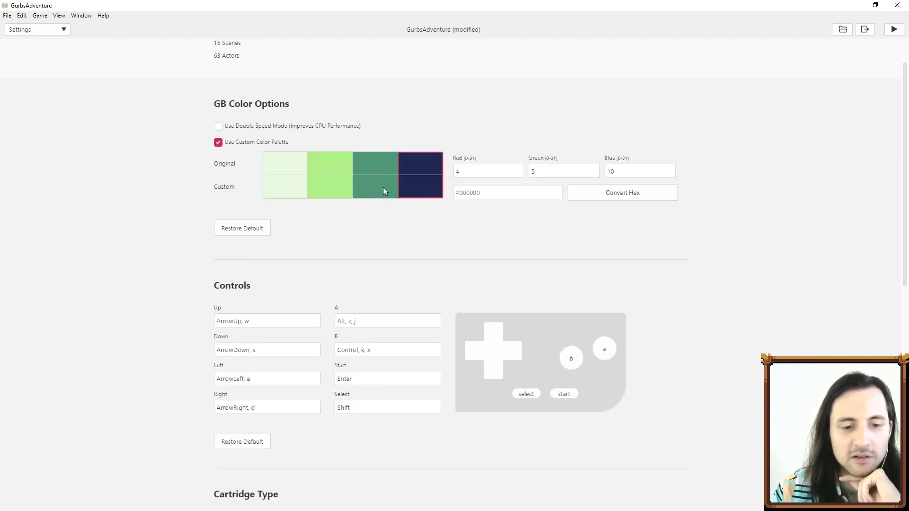
pyautogui.click(340, 192)
pyautogui.hotkey('alt', 'Tab')
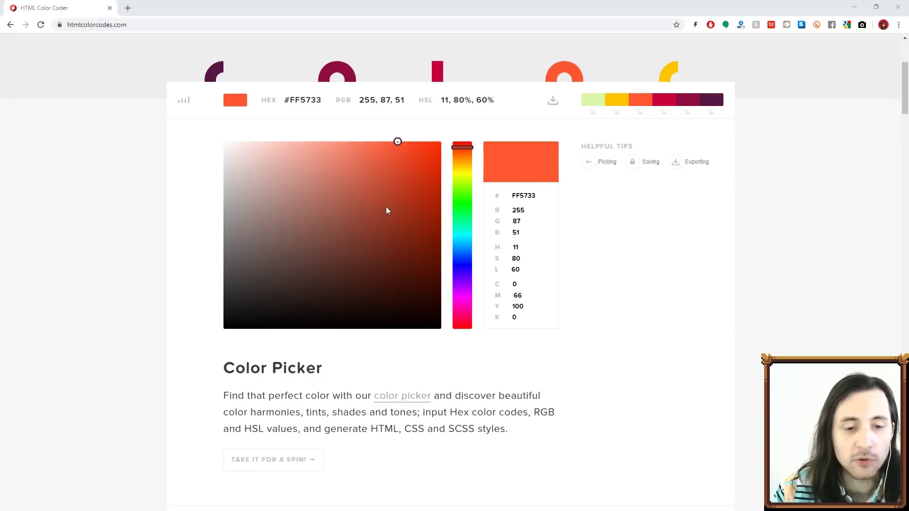
# Pick the blue #2A98C8 in the HTML Color Codes picker.
pyautogui.moveTo(397, 162); pyautogui.dragTo(331, 211)
pyautogui.moveTo(407, 183); pyautogui.dragTo(413, 174)
pyautogui.click(462, 202)
pyautogui.moveTo(462, 204); pyautogui.dragTo(462, 245)
pyautogui.moveTo(418, 177); pyautogui.dragTo(394, 183)
# Copy #2A98C8 and paste it into GB Studio's custom hex field.
pyautogui.click(287, 102)
pyautogui.hotkey('ctrl', 'c')
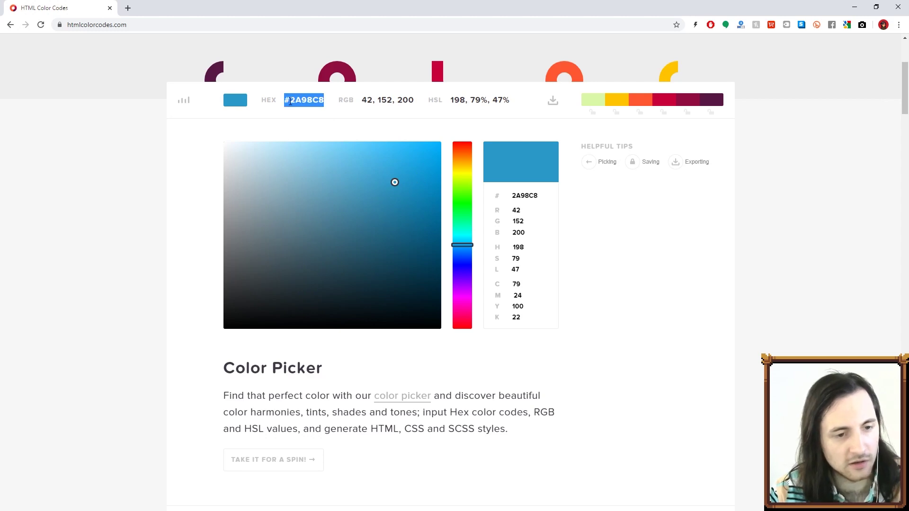
pyautogui.click(854, 6)
pyautogui.click(485, 241)
pyautogui.hotkey('ctrl', 'v')
# Convert the hex code into the second palette colour, making it blue.
pyautogui.click(517, 285)
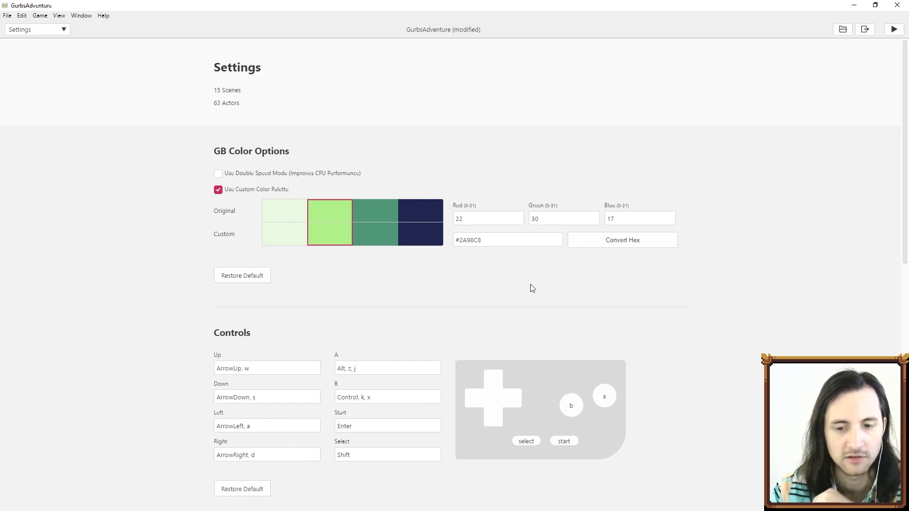
pyautogui.click(618, 241)
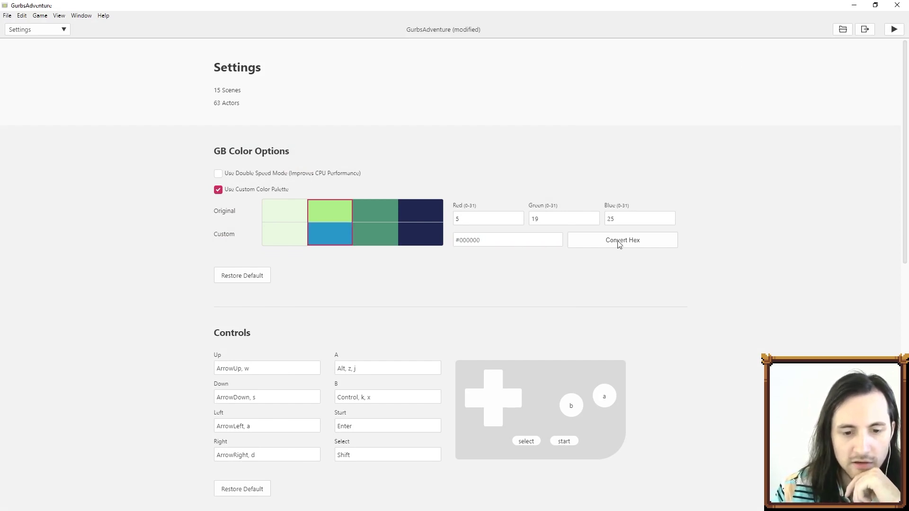
pyautogui.click(324, 235)
# Make the third swatch pink, with red 29 and green 15.
pyautogui.click(371, 227)
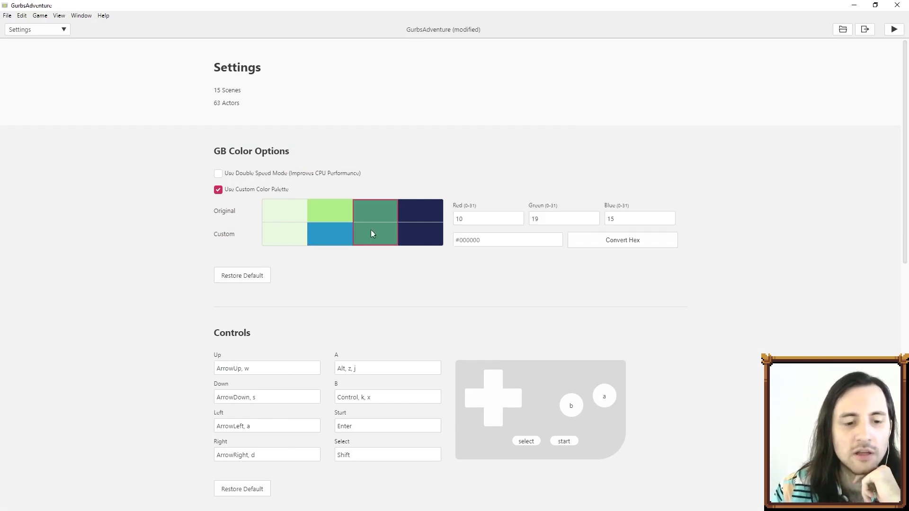
pyautogui.click(492, 217)
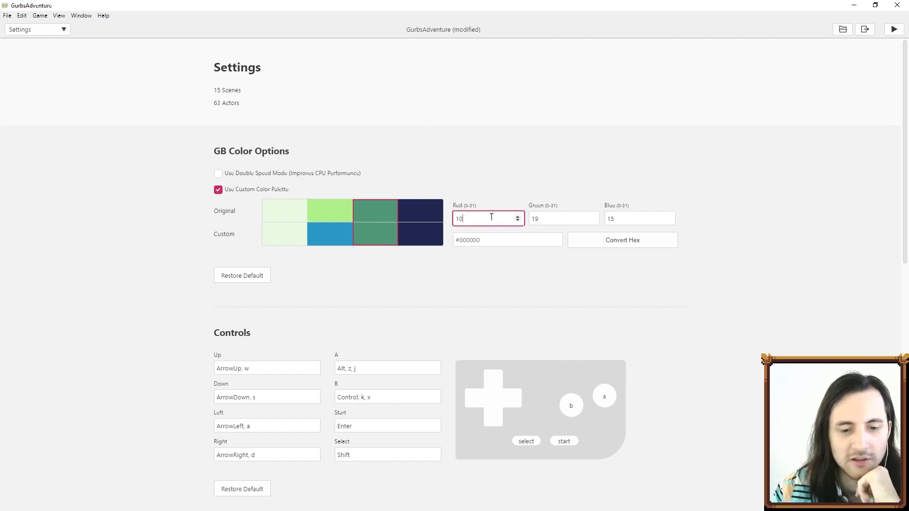
pyautogui.click(518, 216)
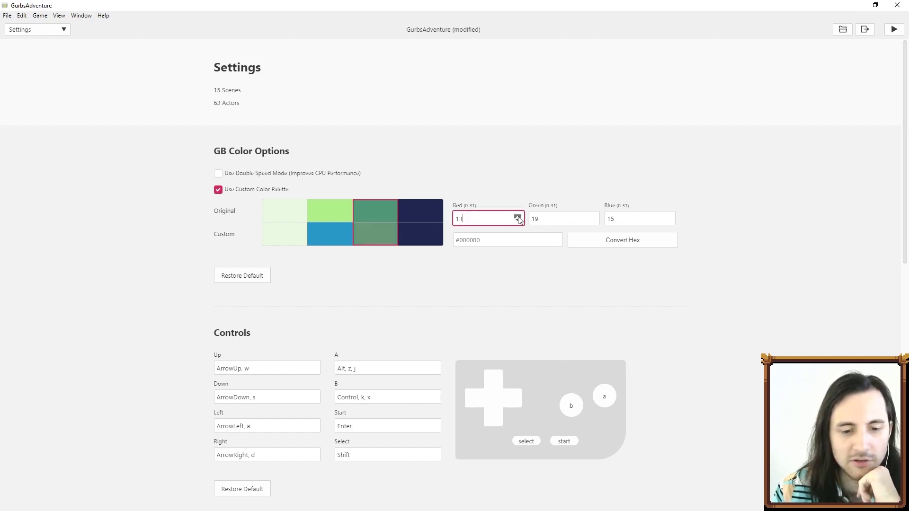
pyautogui.click(593, 217)
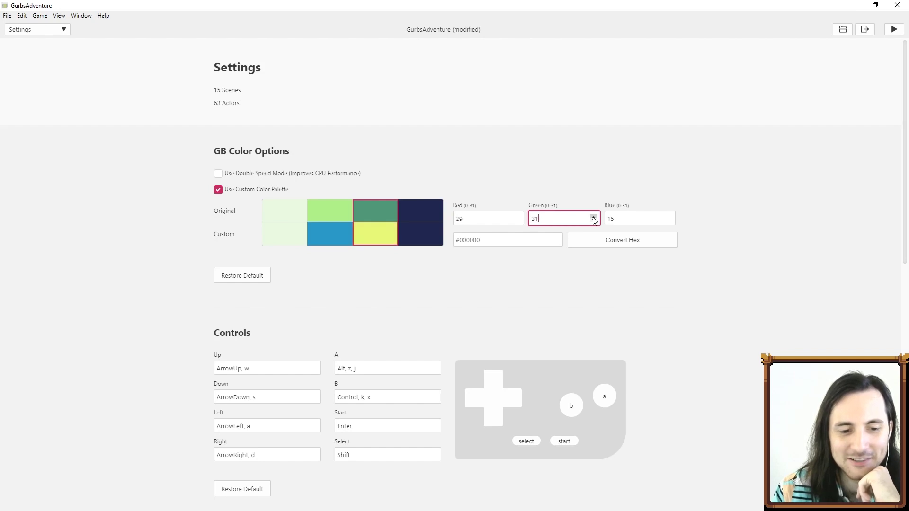
pyautogui.click(593, 218)
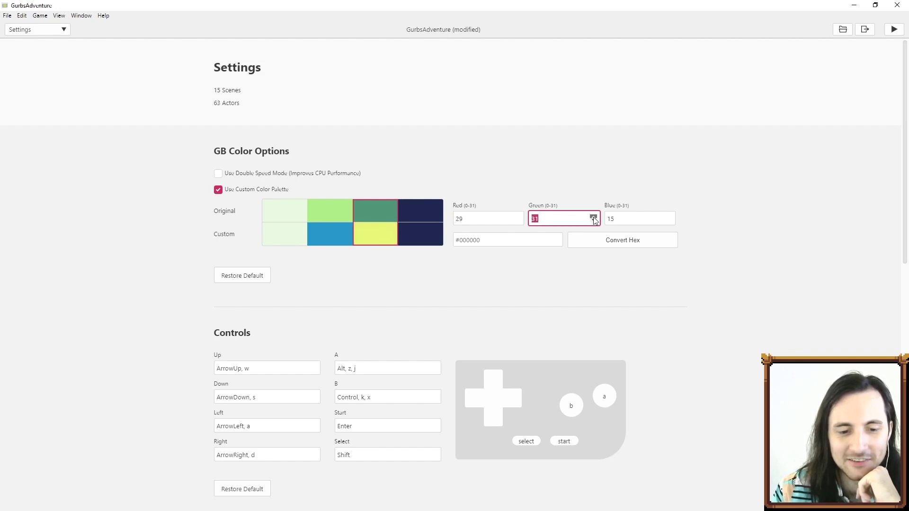
pyautogui.write('15')
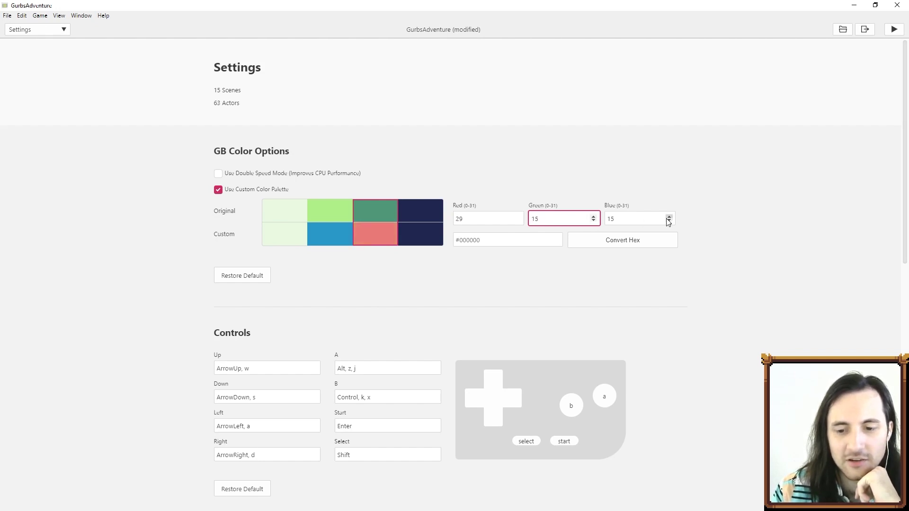
pyautogui.doubleClick(669, 216)
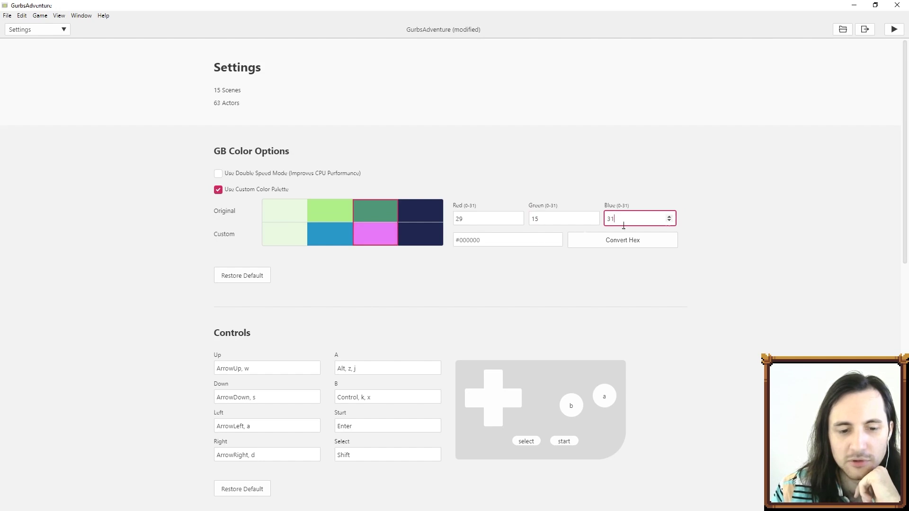
# Make the fourth swatch bright yellow at RGB 31, 31, 0.
pyautogui.click(422, 239)
pyautogui.doubleClick(667, 220)
pyautogui.write('3')
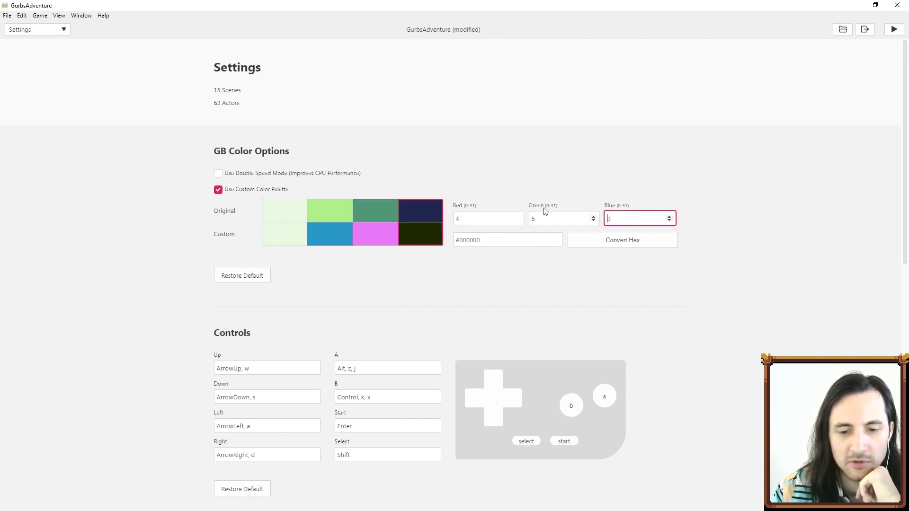
pyautogui.doubleClick(593, 218)
pyautogui.write('12')
pyautogui.moveTo(594, 217); pyautogui.dragTo(593, 217)
pyautogui.click(517, 219)
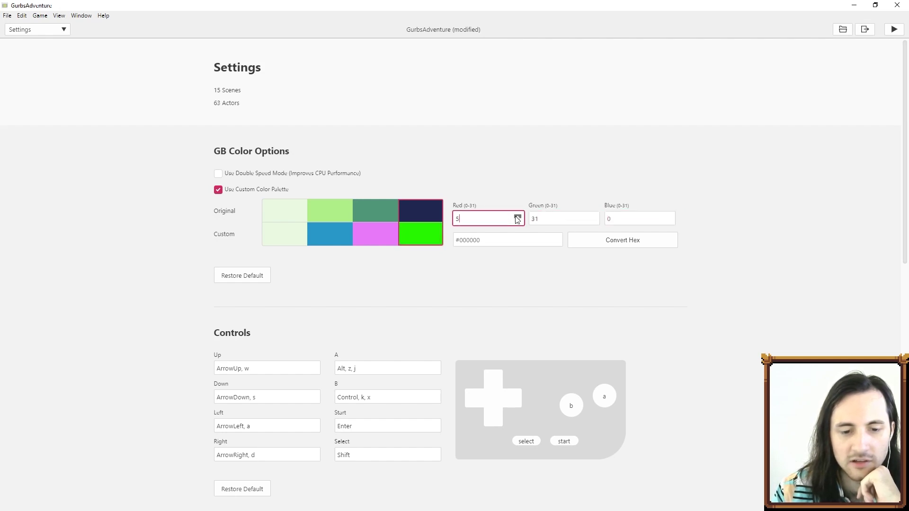
pyautogui.moveTo(518, 219); pyautogui.dragTo(518, 219)
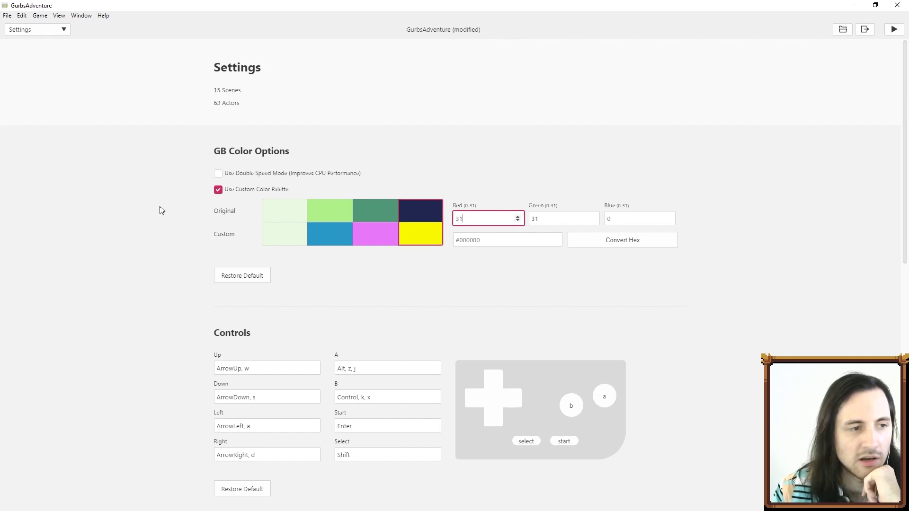
pyautogui.scroll(-3, 126, 191)
# Test-play the game in the new colours, walking south and north, then close it.
pyautogui.scroll(3, 126, 193)
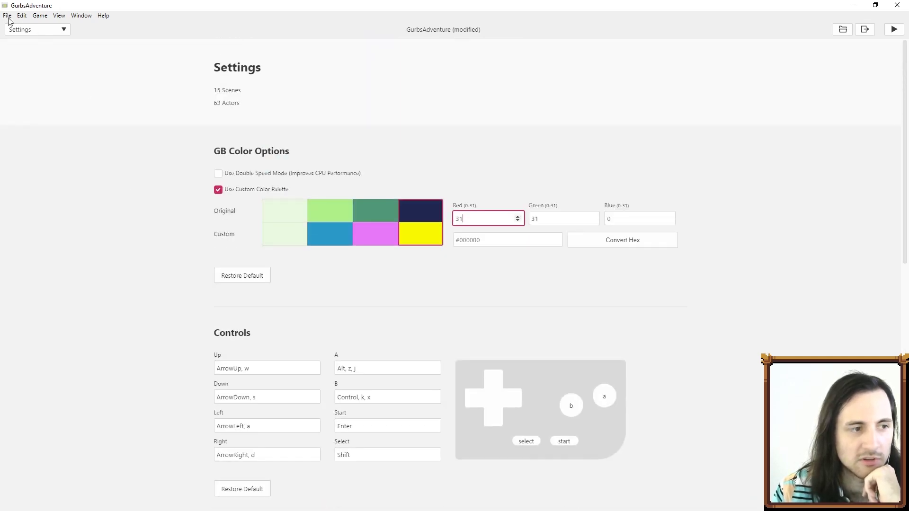
pyautogui.hotkey('ctrl', 'p')
pyautogui.press('Down')
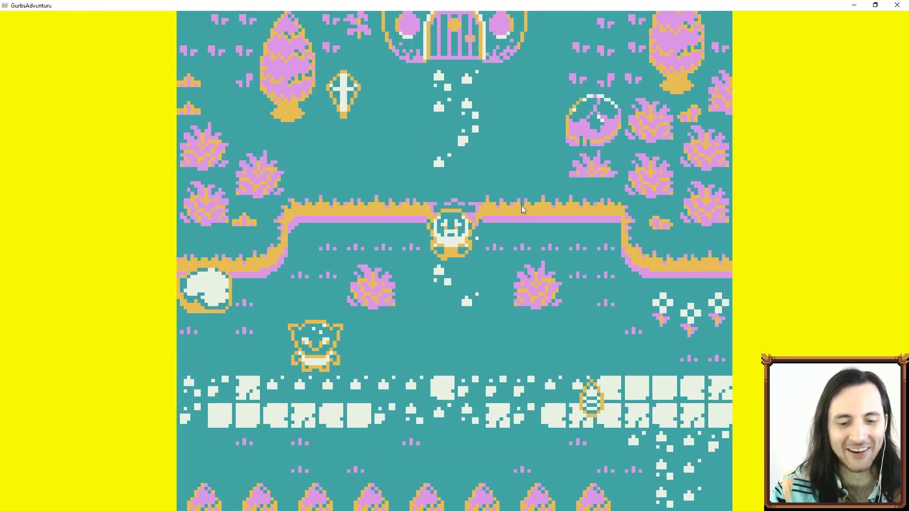
pyautogui.press('Up')
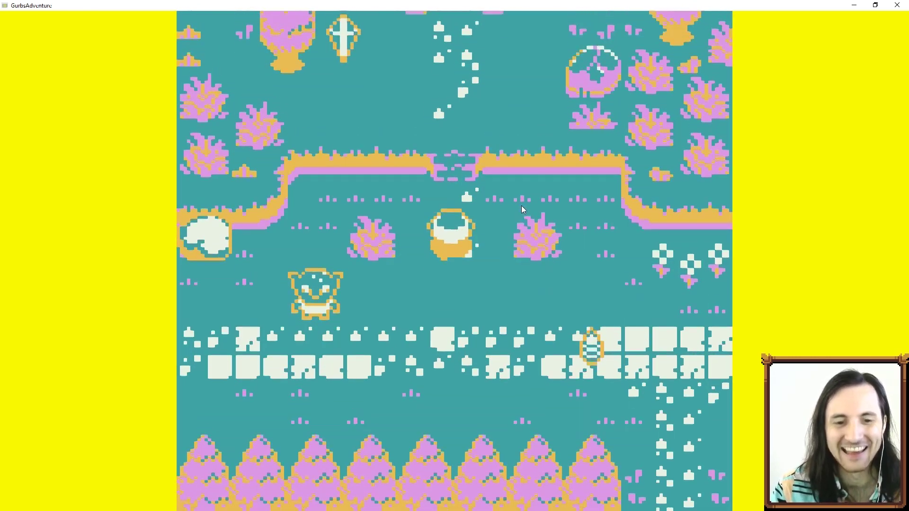
pyautogui.press('Down')
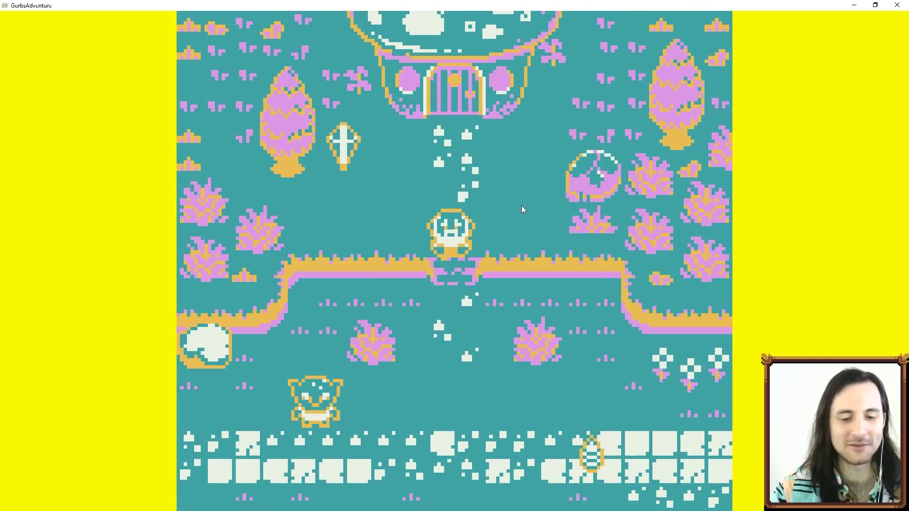
pyautogui.hotkey('alt', 'F4')
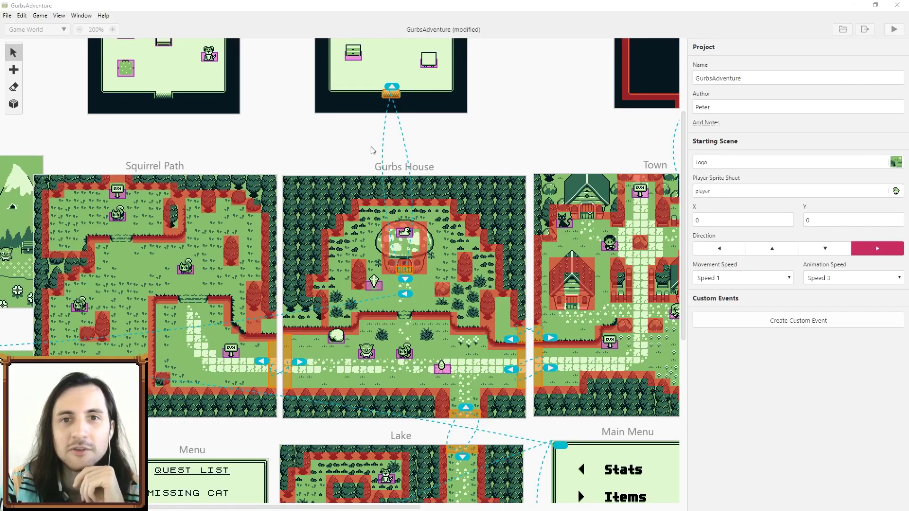
# Bring the Scene 11 and Furni scenes into view and widen the properties sidebar.
pyautogui.scroll(3, 478, 157)
pyautogui.click(405, 62)
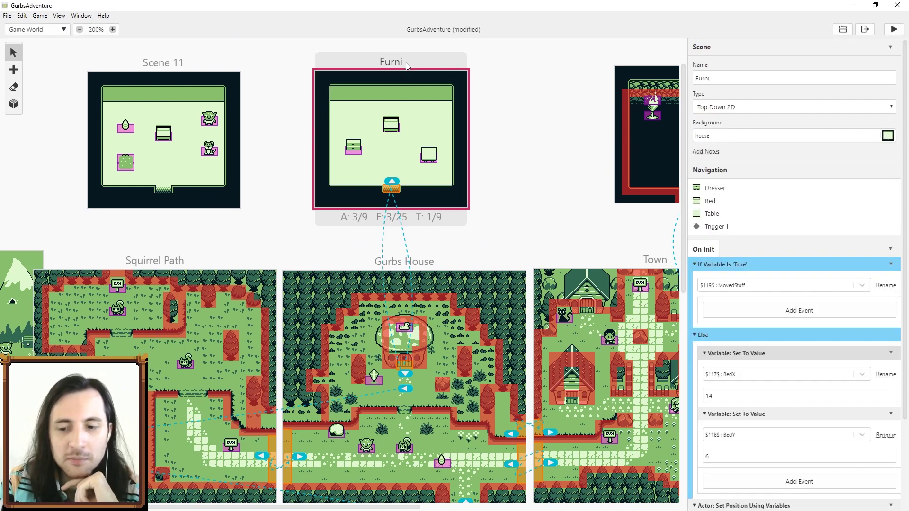
pyautogui.click(568, 154)
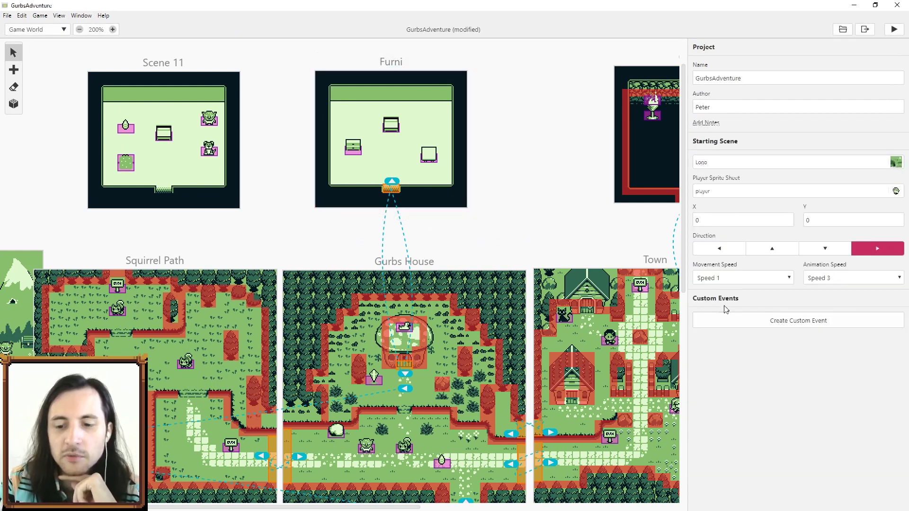
pyautogui.moveTo(686, 282)
pyautogui.mouseDown()
pyautogui.moveTo(560, 283)
pyautogui.moveTo(679, 282)
pyautogui.mouseUp()
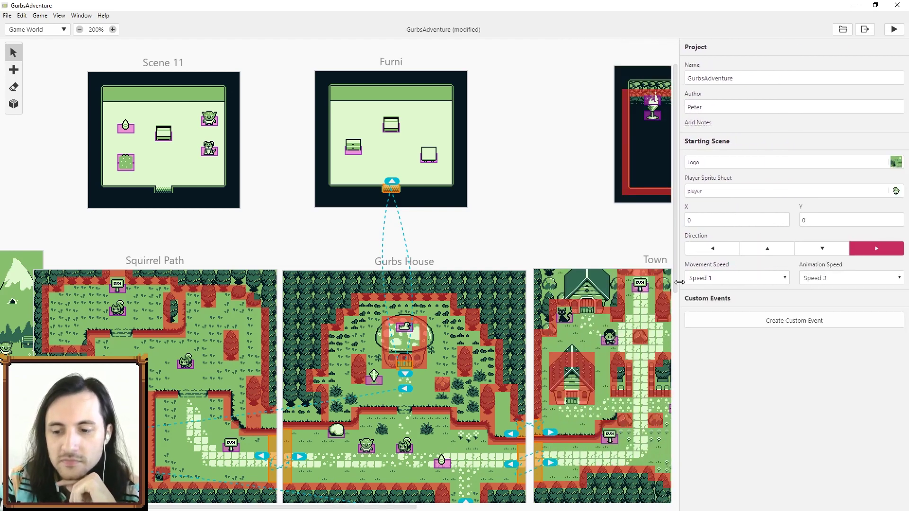
# Create a custom event named 'Shop Keeper' with the description 'Sells stuff'.
pyautogui.click(762, 322)
pyautogui.click(710, 80)
pyautogui.write('Shop Keeper')
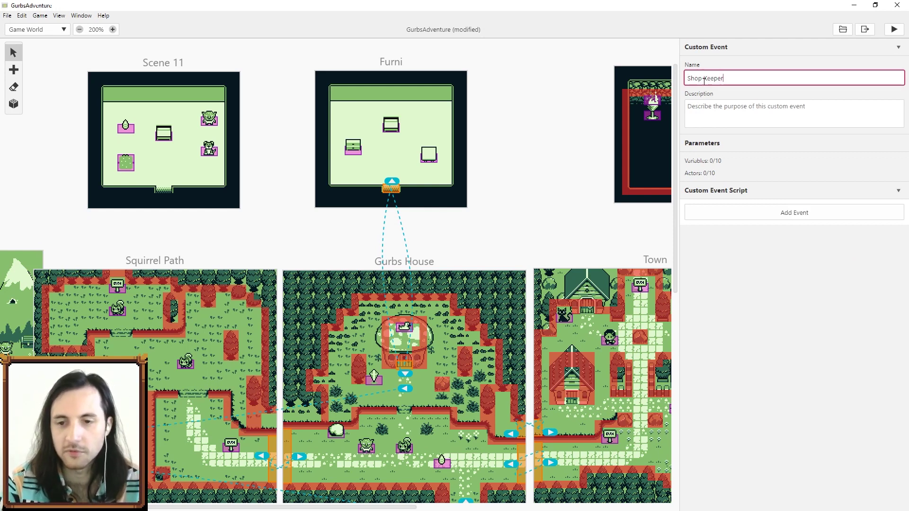
pyautogui.click(723, 108)
pyautogui.write('Sells stuff')
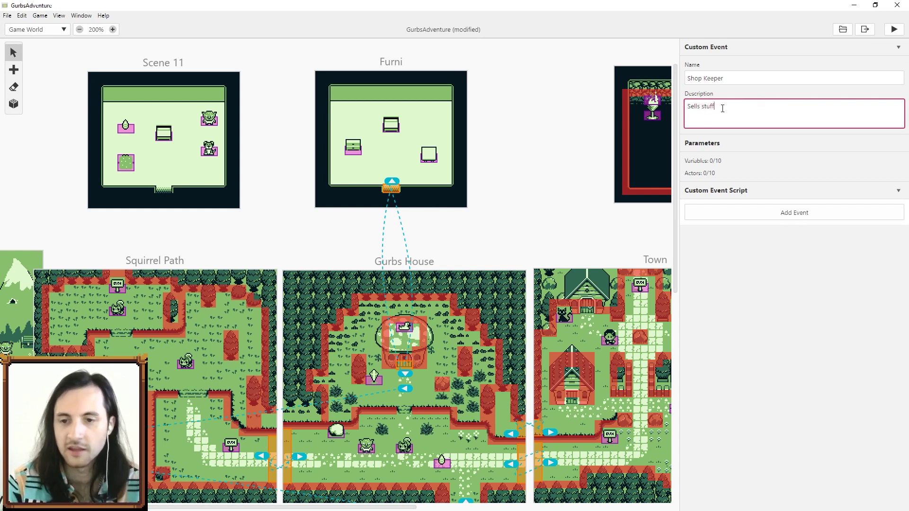
pyautogui.click(740, 256)
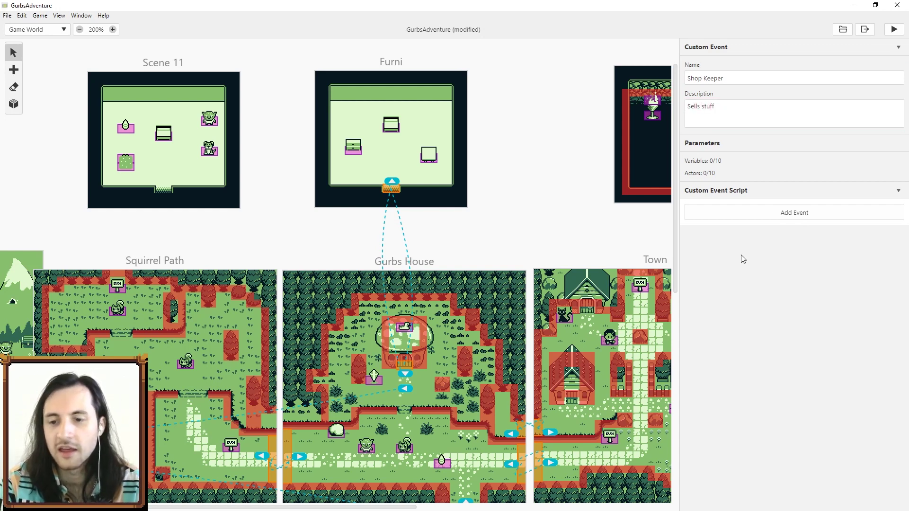
# Add a Display Menu event with 4 options to the Shop Keeper script.
pyautogui.click(765, 217)
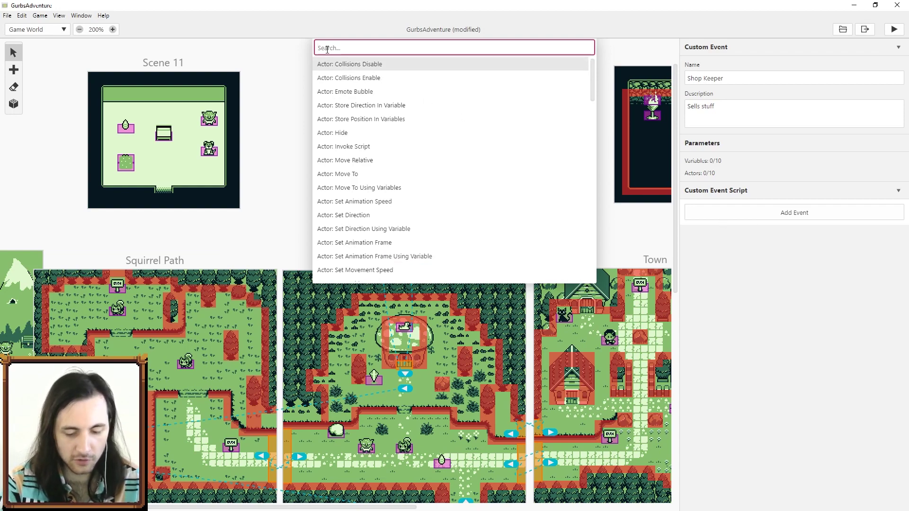
pyautogui.write('menu')
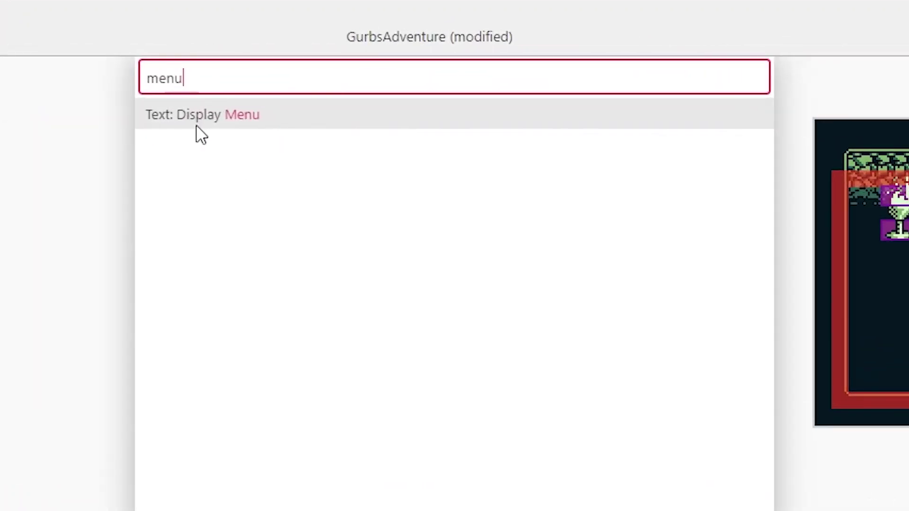
pyautogui.click(202, 128)
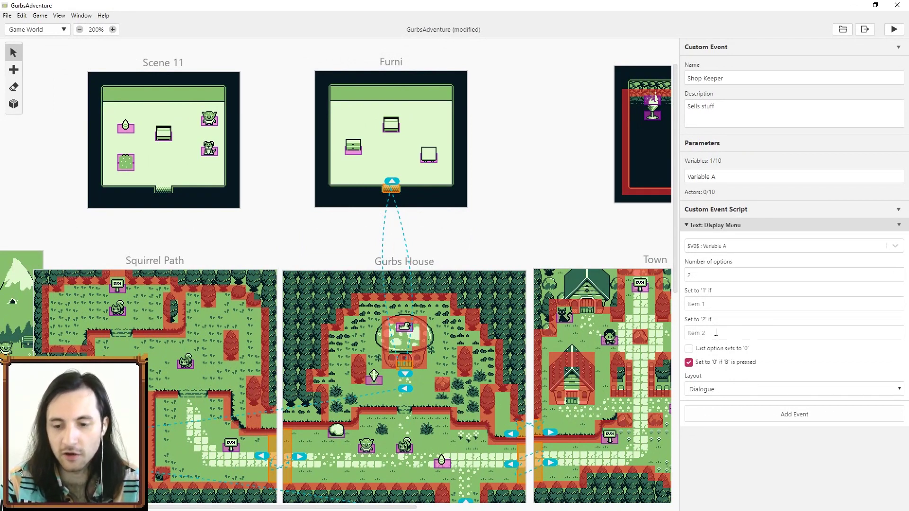
pyautogui.click(898, 272)
pyautogui.click(898, 273)
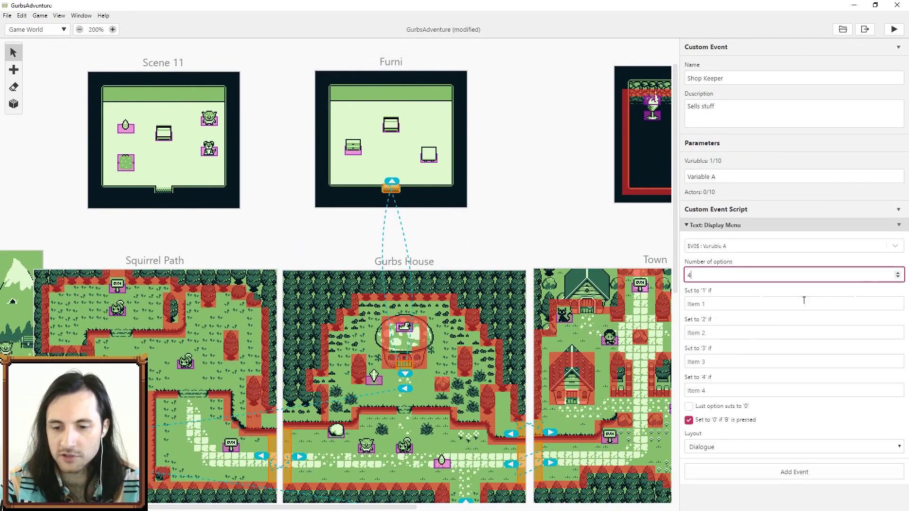
pyautogui.moveTo(682, 249)
pyautogui.mouseDown()
pyautogui.moveTo(622, 249)
pyautogui.moveTo(711, 248)
pyautogui.moveTo(572, 249)
pyautogui.moveTo(684, 249)
pyautogui.mouseUp()
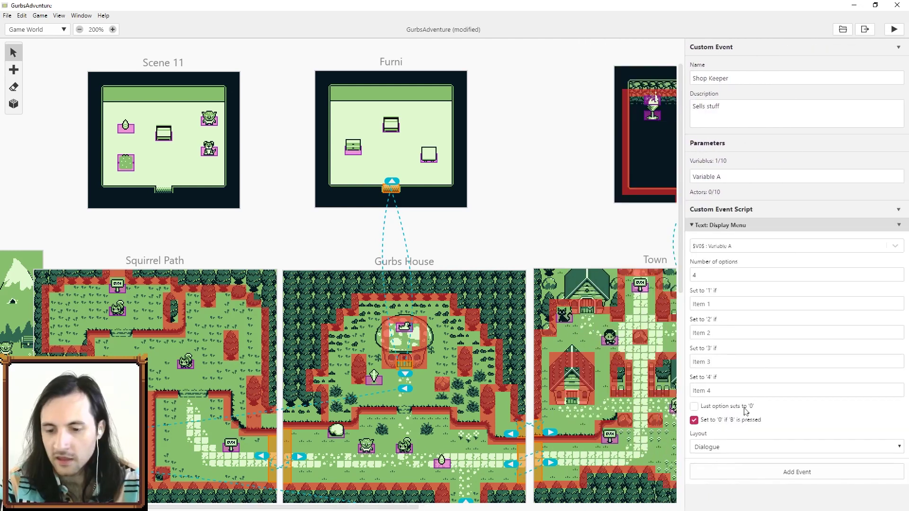
# Set the menu layout to Menu with options nuts, grass, leaf and kiss.
pyautogui.click(712, 450)
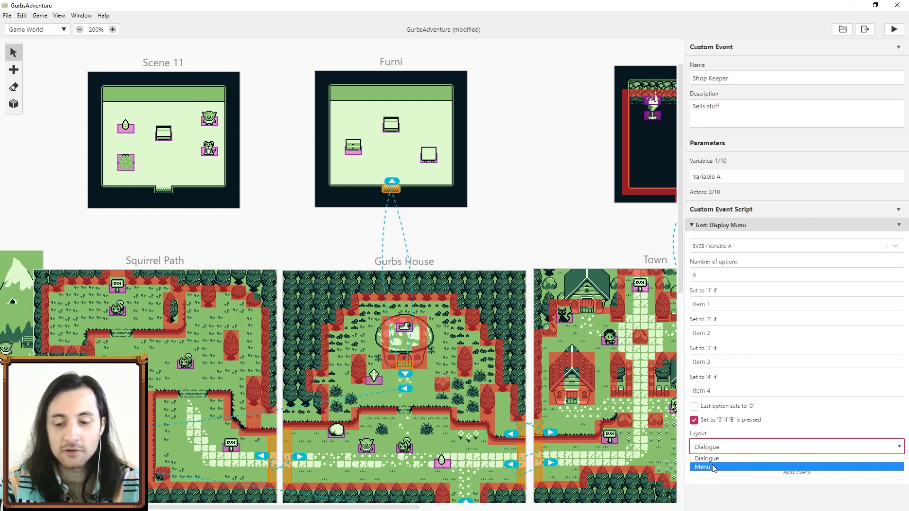
pyautogui.click(713, 468)
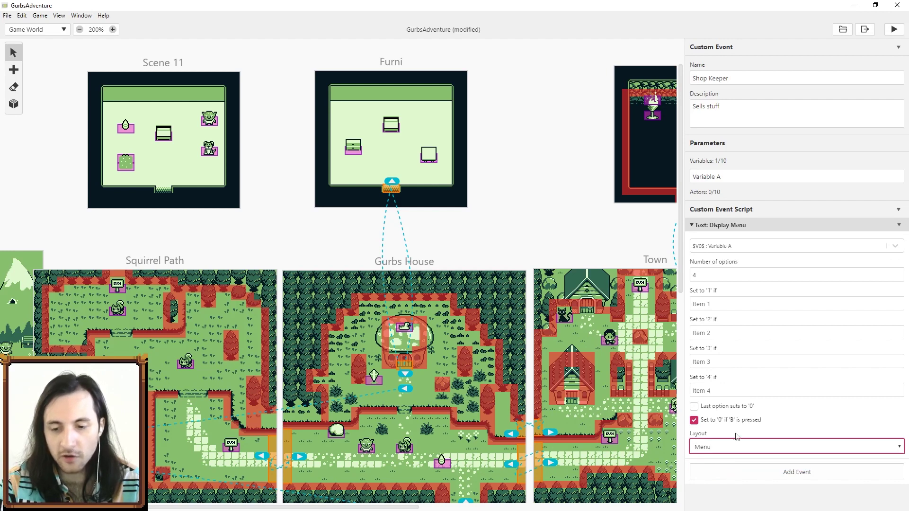
pyautogui.click(714, 306)
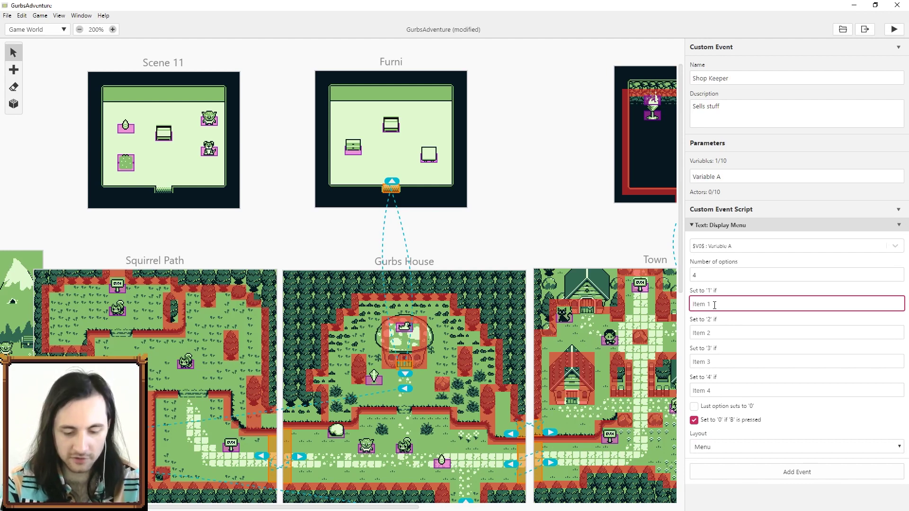
pyautogui.write('nuts')
pyautogui.click(708, 332)
pyautogui.click(703, 362)
pyautogui.click(707, 390)
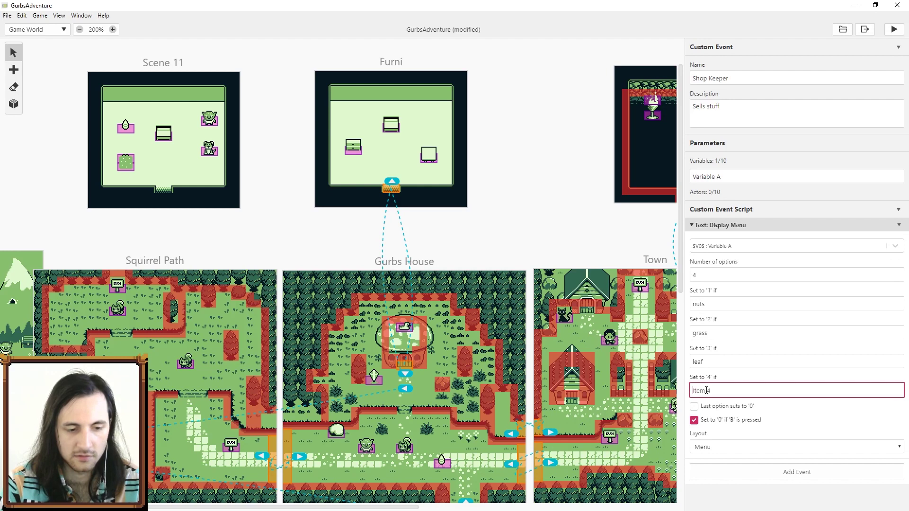
# Open the Shop Keeper event without deleting it, then select the Gurbs House squirrel actor.
pyautogui.click(509, 164)
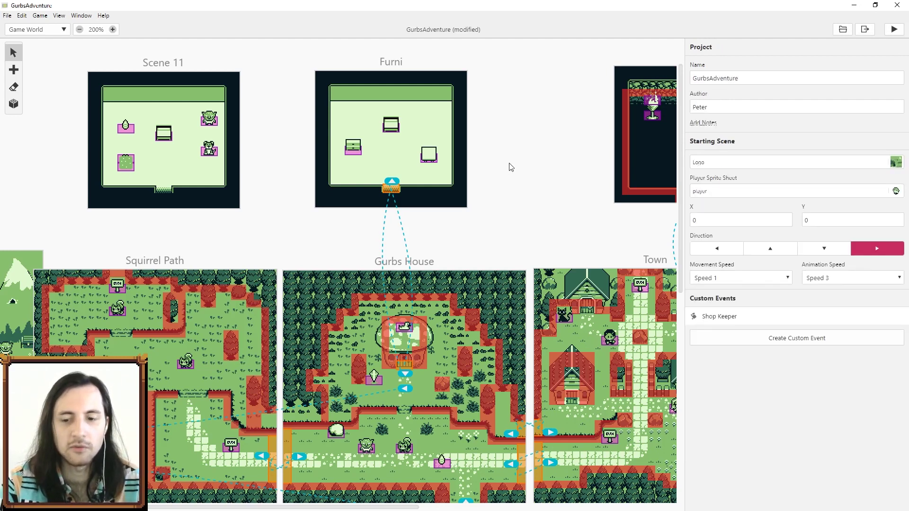
pyautogui.click(718, 317)
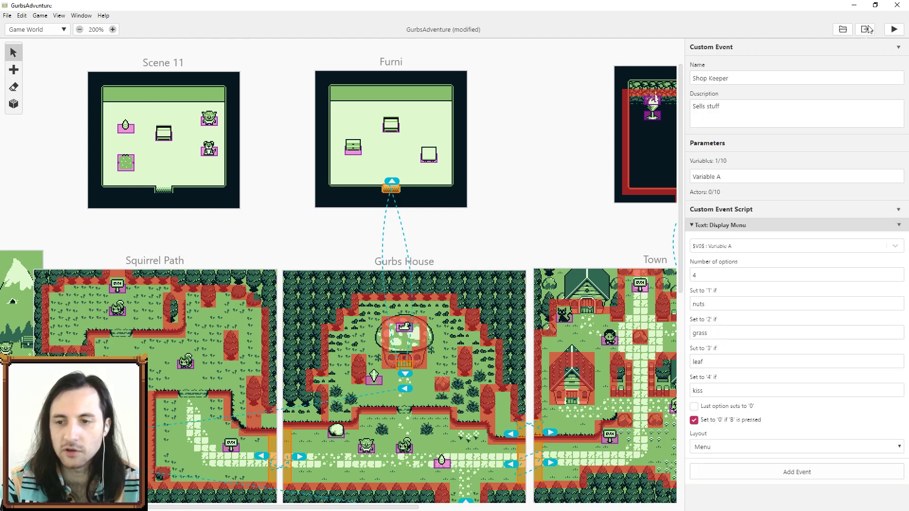
pyautogui.click(898, 47)
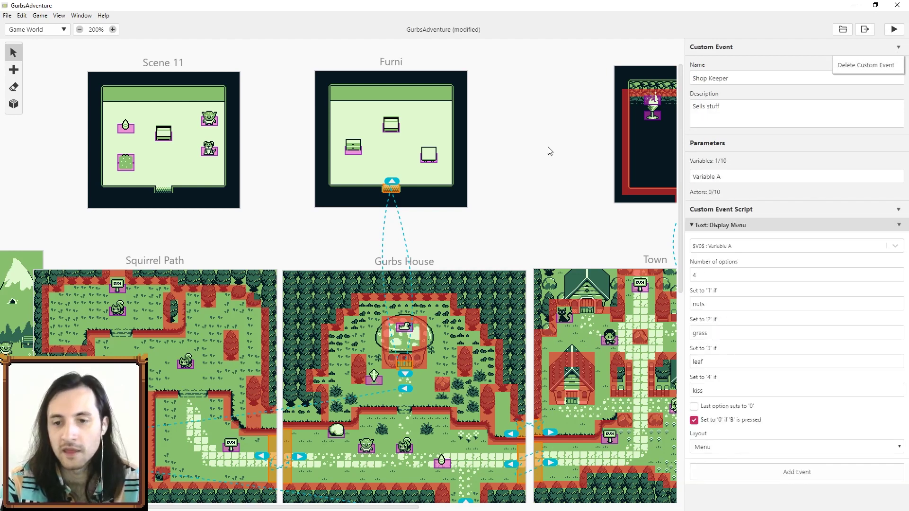
pyautogui.click(559, 202)
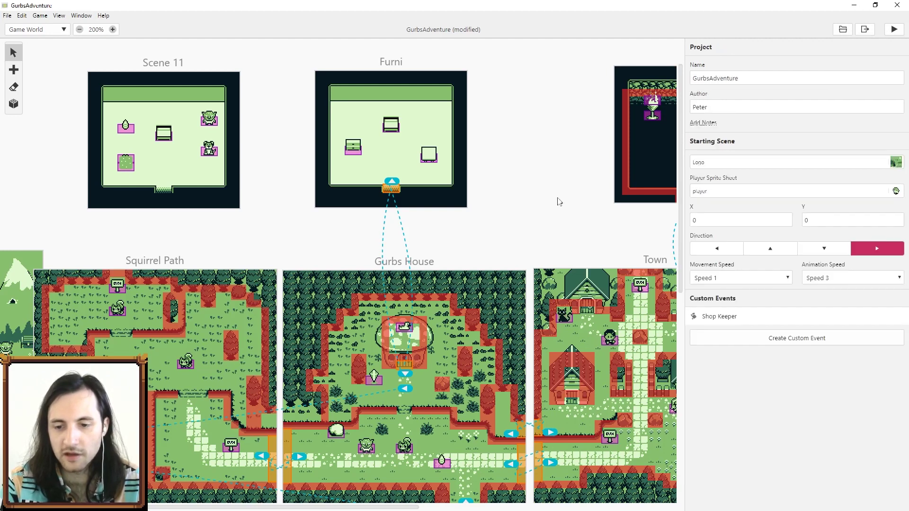
pyautogui.click(720, 317)
pyautogui.click(535, 206)
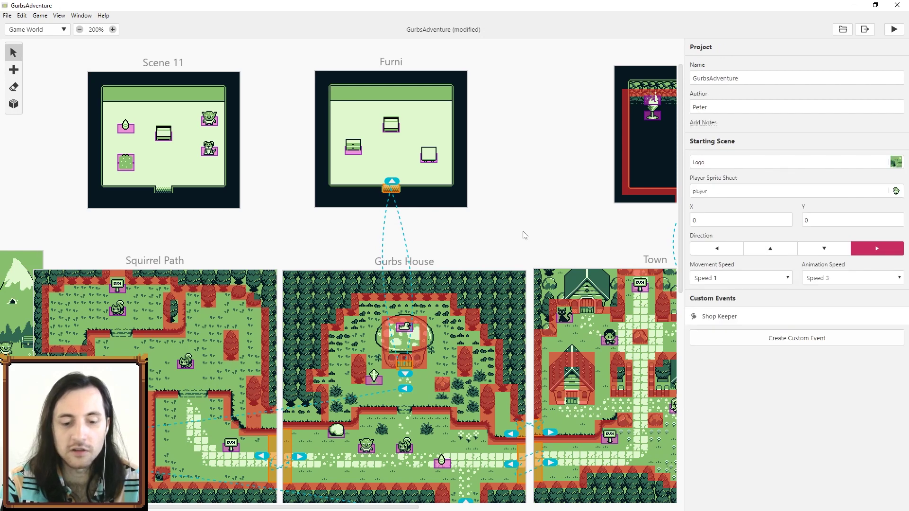
pyautogui.click(405, 448)
pyautogui.scroll(-4, 441, 304)
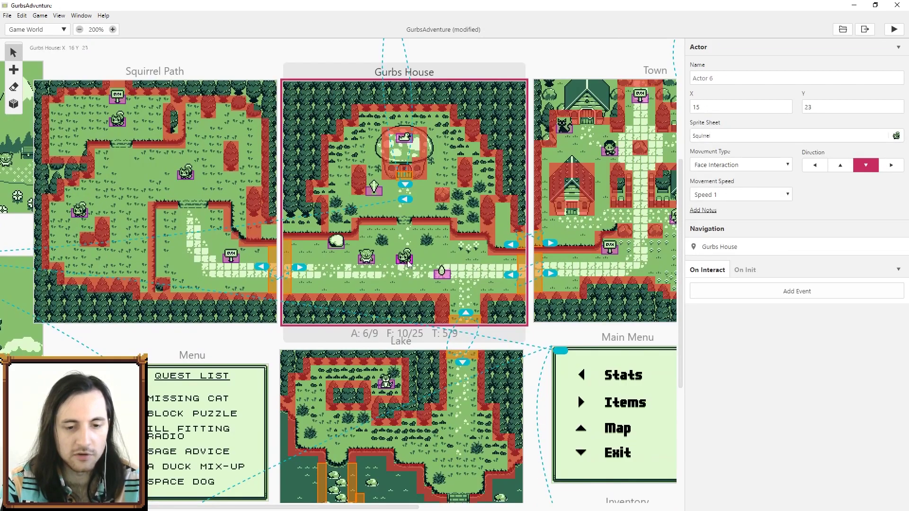
# Rename the squirrel 'shop keeper' and have its On Interact run Custom Event: Shop Keeper.
pyautogui.tripleClick(715, 78)
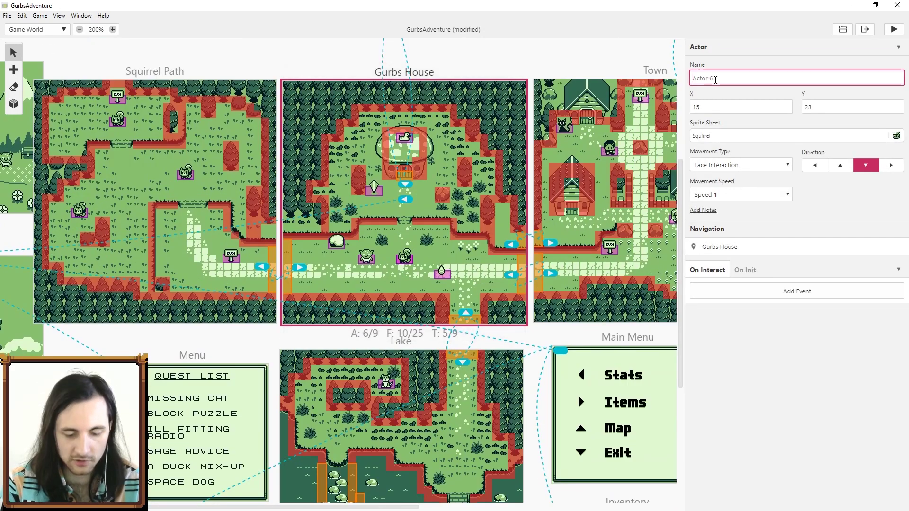
pyautogui.write('sh')
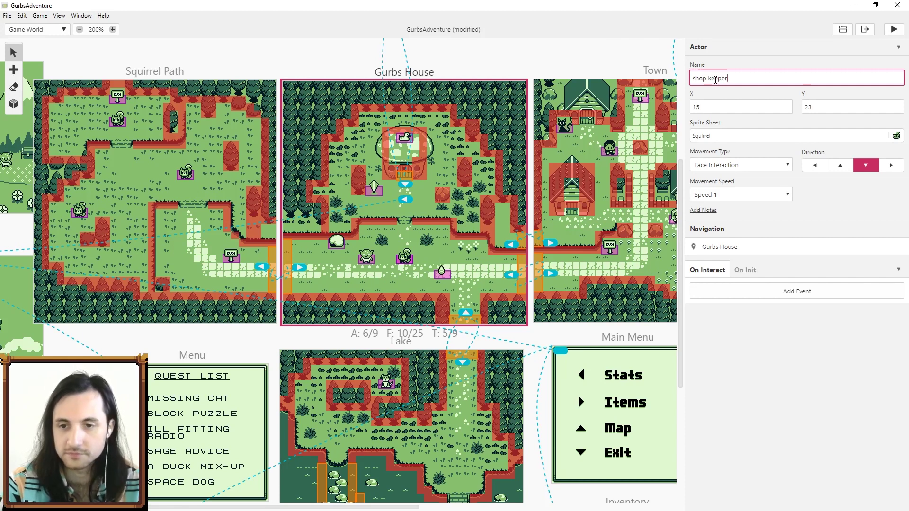
pyautogui.write('op keeper')
pyautogui.click(792, 295)
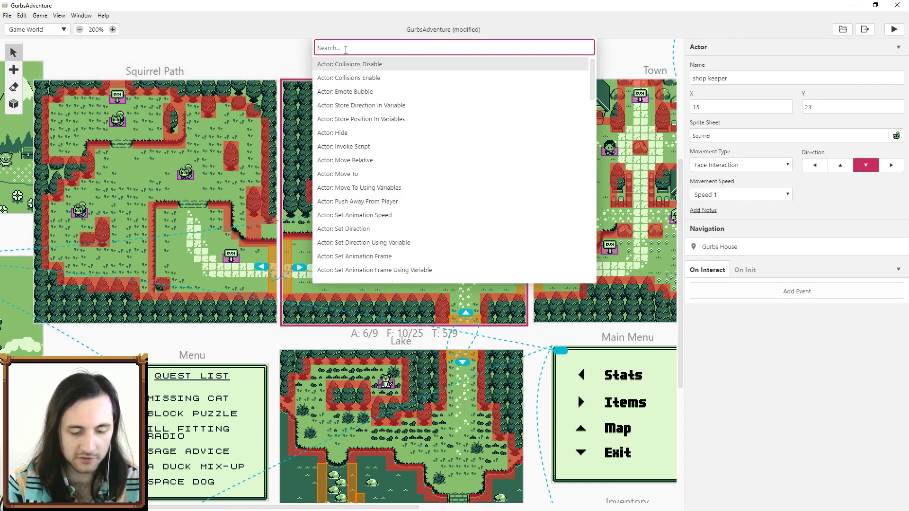
pyautogui.write('shop')
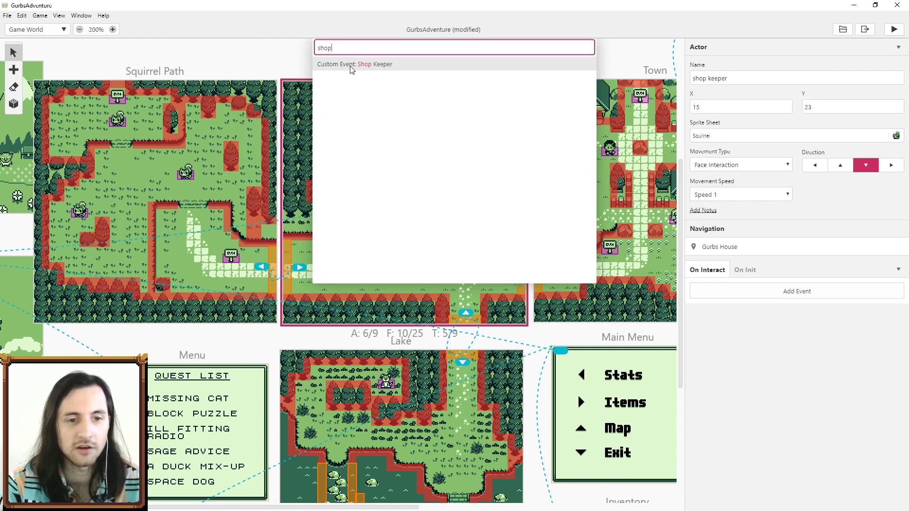
pyautogui.click(350, 66)
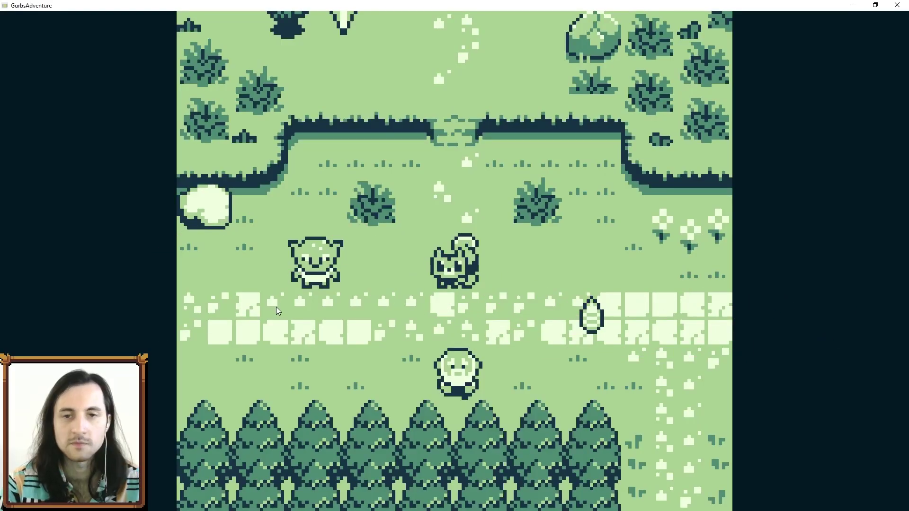
pyautogui.press('Up')
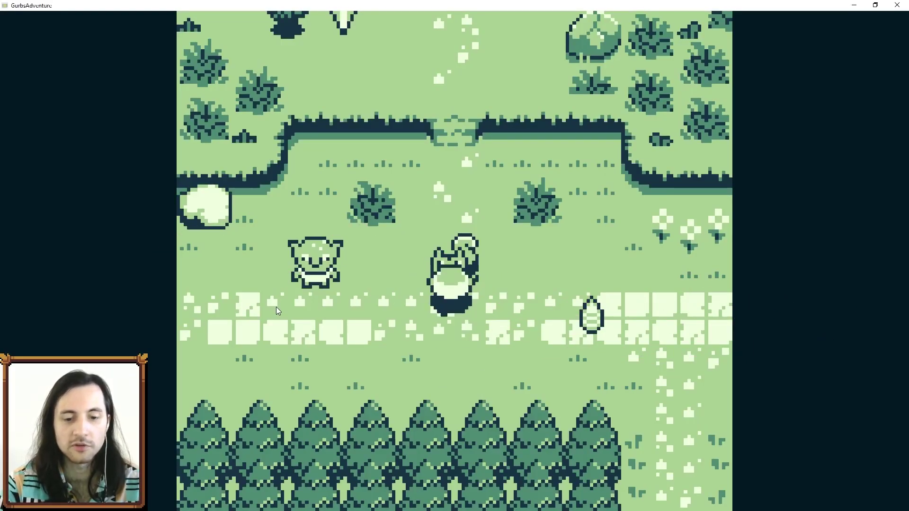
pyautogui.press('z')
pyautogui.press('Down')
pyautogui.press('Down')
pyautogui.press('Down')
pyautogui.press('Up')
pyautogui.press('Up')
pyautogui.press('Up')
pyautogui.press('Down')
pyautogui.press('Down')
pyautogui.press('z')
pyautogui.press('z')
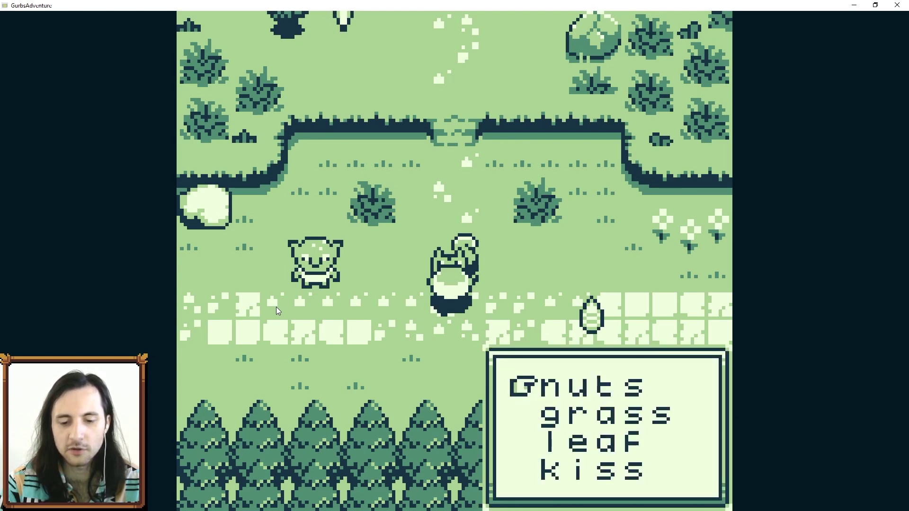
pyautogui.press('Down')
pyautogui.press('Up')
pyautogui.press('Down')
pyautogui.press('Down')
pyautogui.press('Down')
pyautogui.press('z')
pyautogui.press('Down')
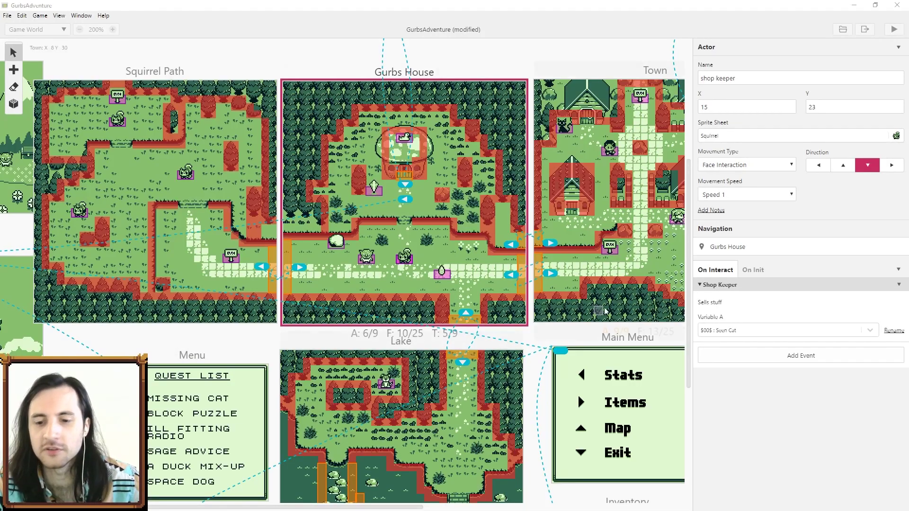
# Add an Actor: Emote Bubble event to the shop keeper's On Init script.
pyautogui.click(749, 272)
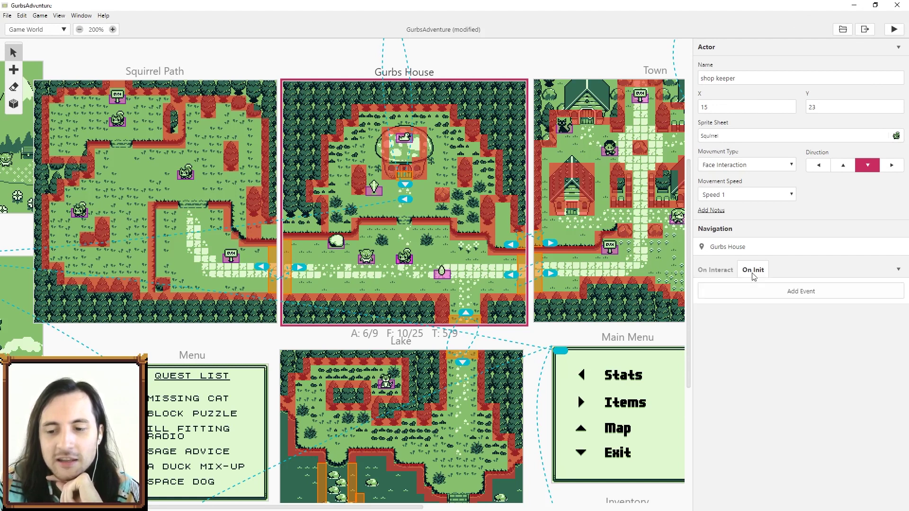
pyautogui.click(777, 294)
pyautogui.write('emote')
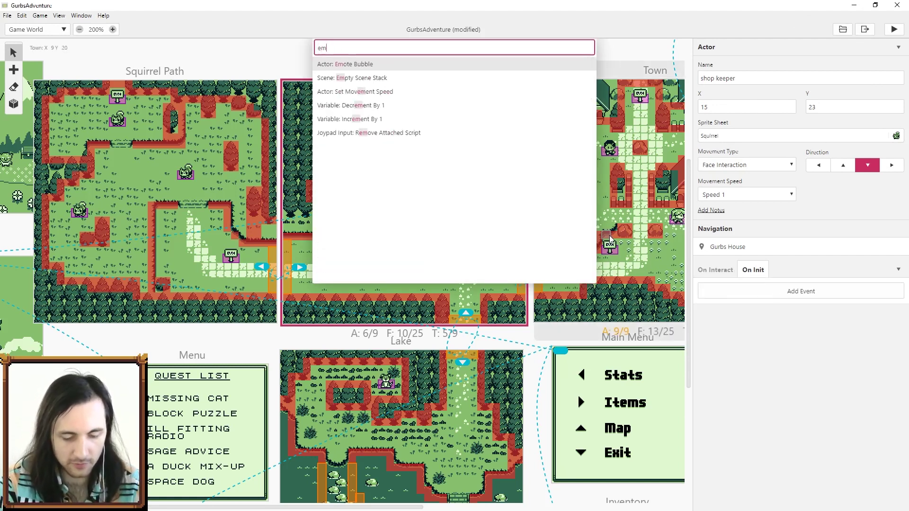
pyautogui.click(350, 66)
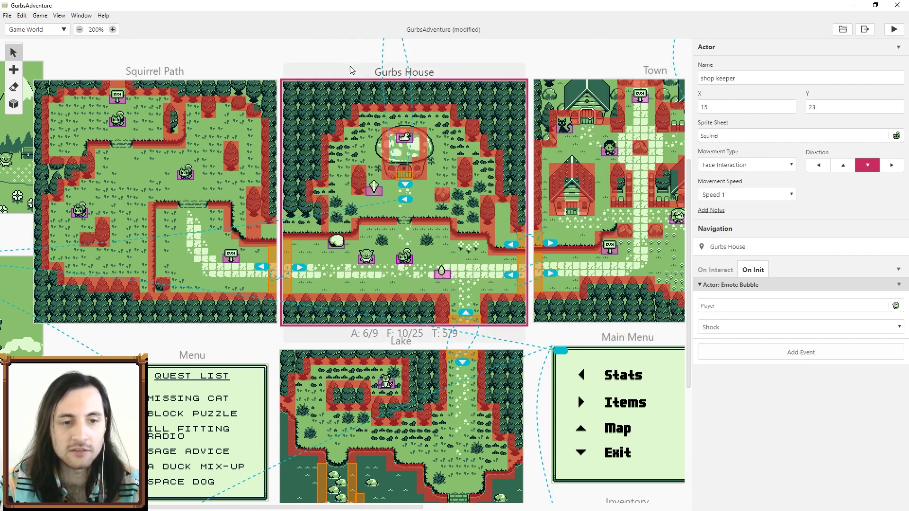
# Set the emote to Anger over the shop keeper, then launch a test play.
pyautogui.click(737, 309)
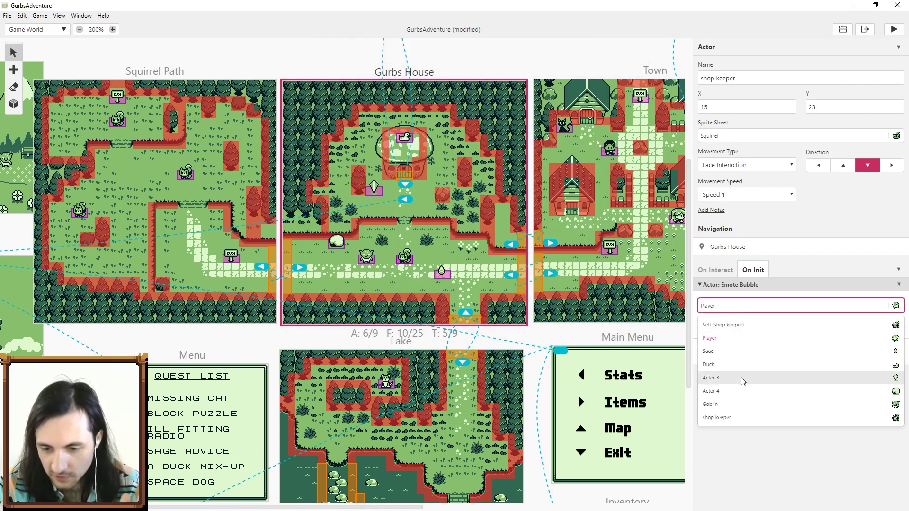
pyautogui.click(737, 417)
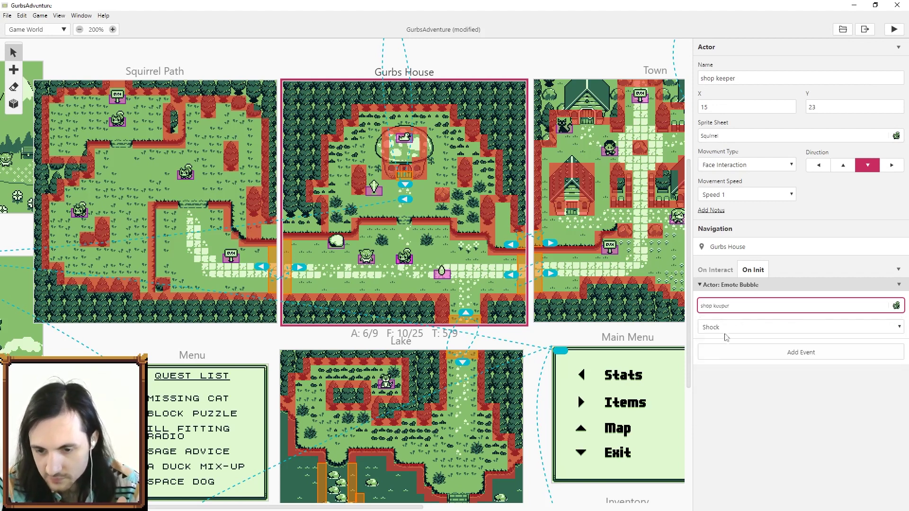
pyautogui.click(725, 329)
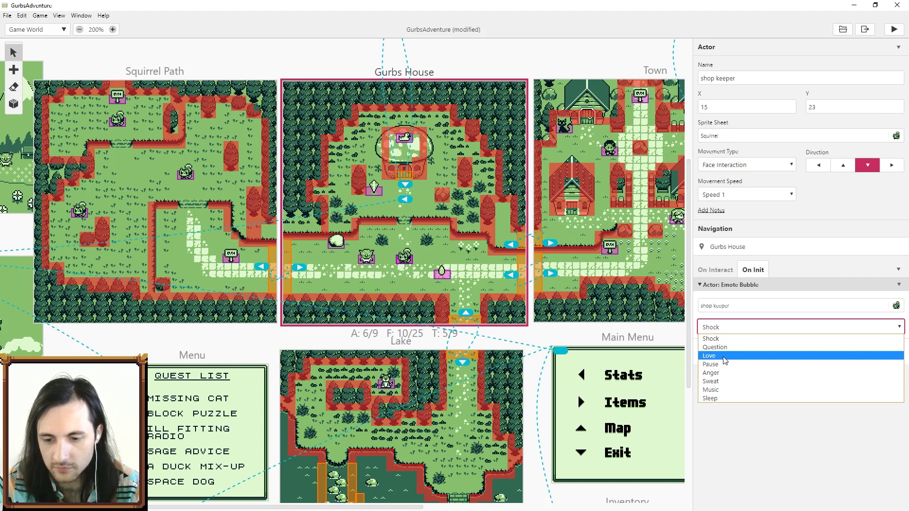
pyautogui.click(724, 372)
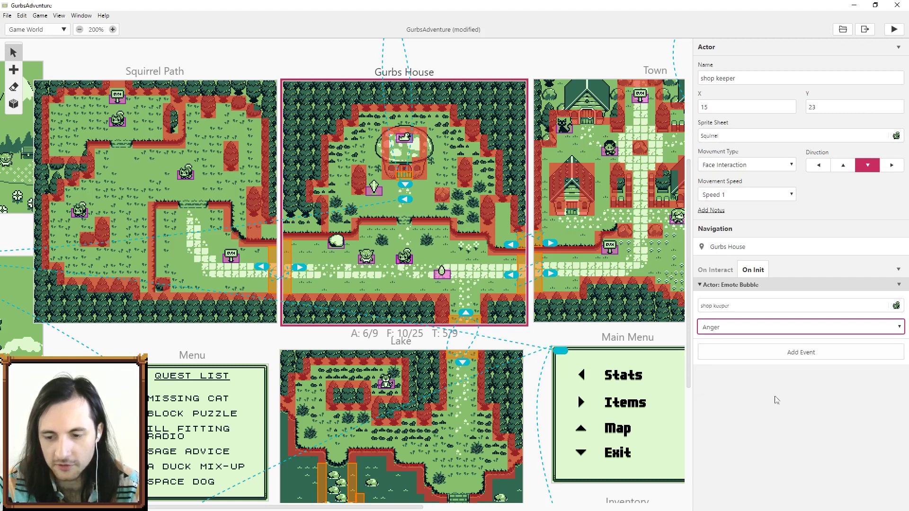
pyautogui.click(893, 30)
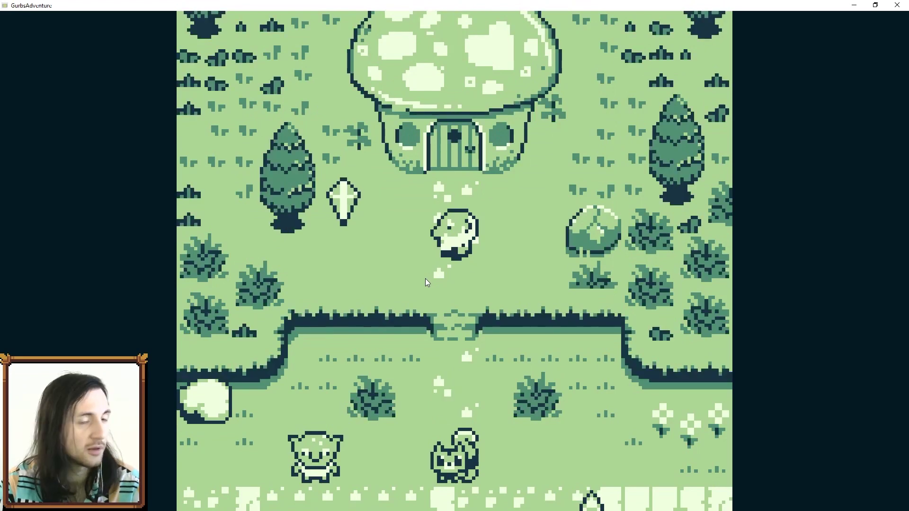
# Walk the player into the next room and back, past the goblin and cat, toward the forest.
pyautogui.press('Down')
pyautogui.press('Right')
pyautogui.press('Down')
pyautogui.press('Left')
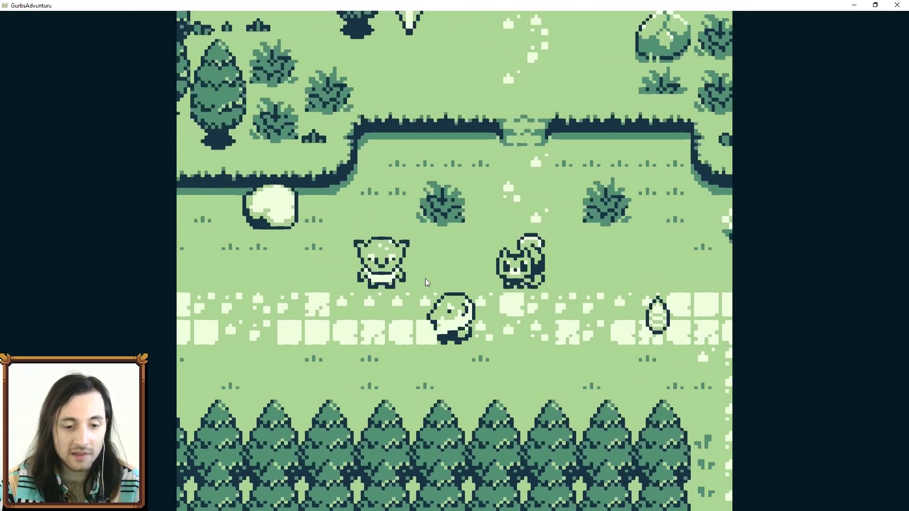
pyautogui.press('Left')
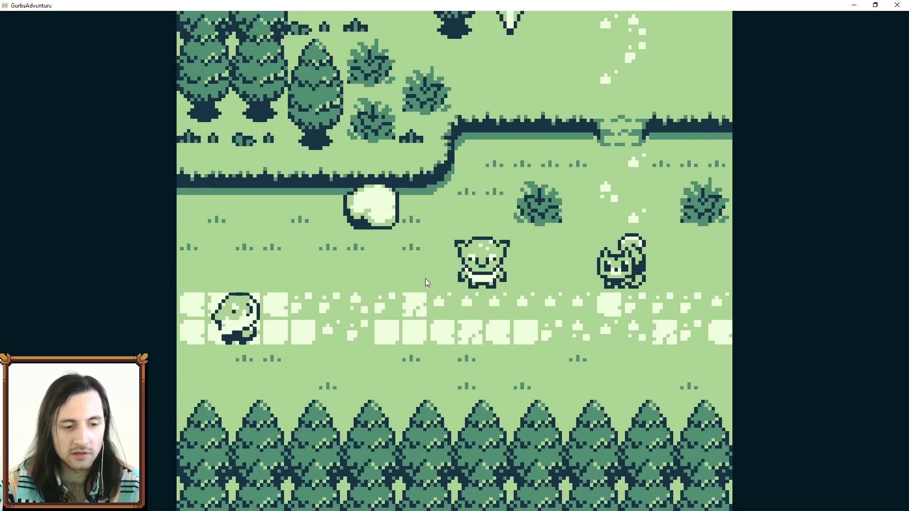
pyautogui.press('Right')
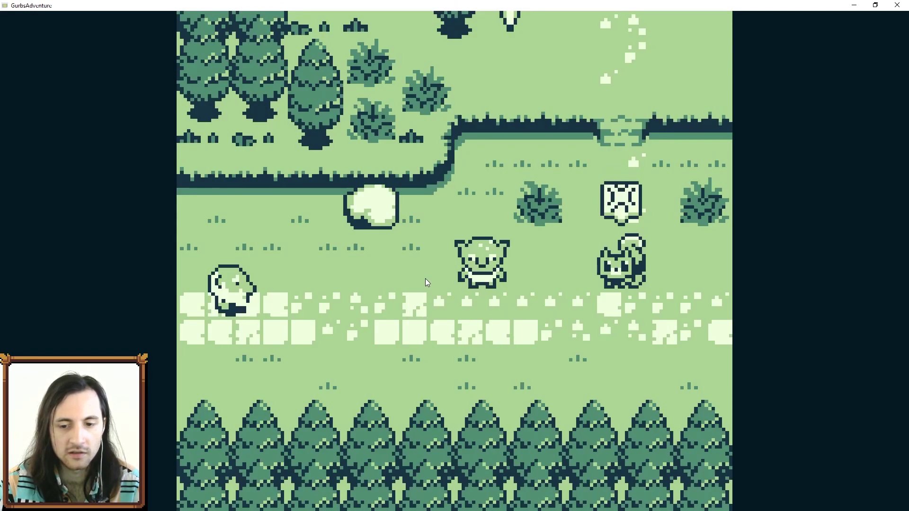
pyautogui.press('Right')
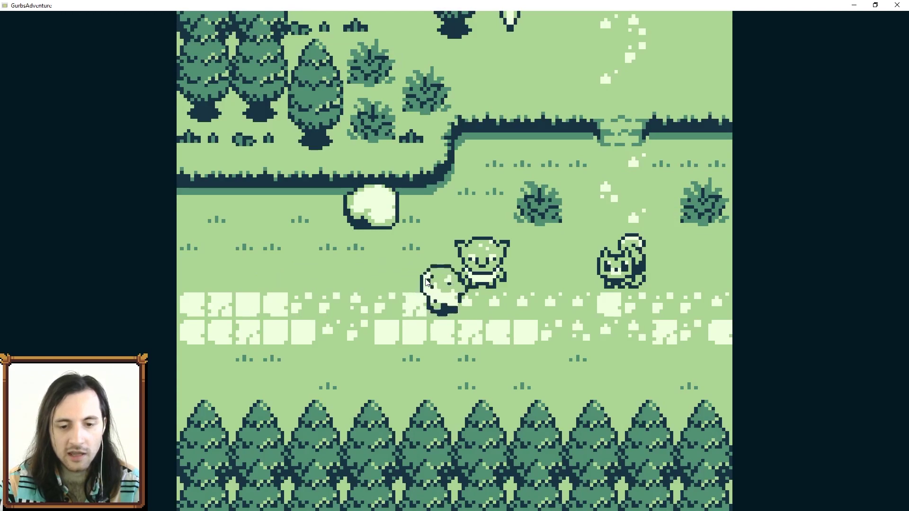
pyautogui.press('Down')
pyautogui.press('Right')
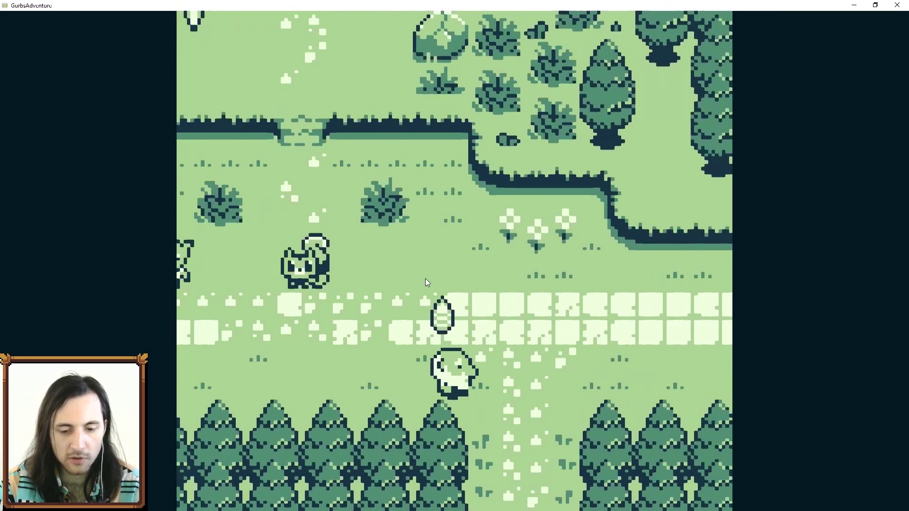
pyautogui.press('Down')
pyautogui.press('Down')
pyautogui.press('Up')
pyautogui.press('Up')
pyautogui.press('Left')
pyautogui.press('Up')
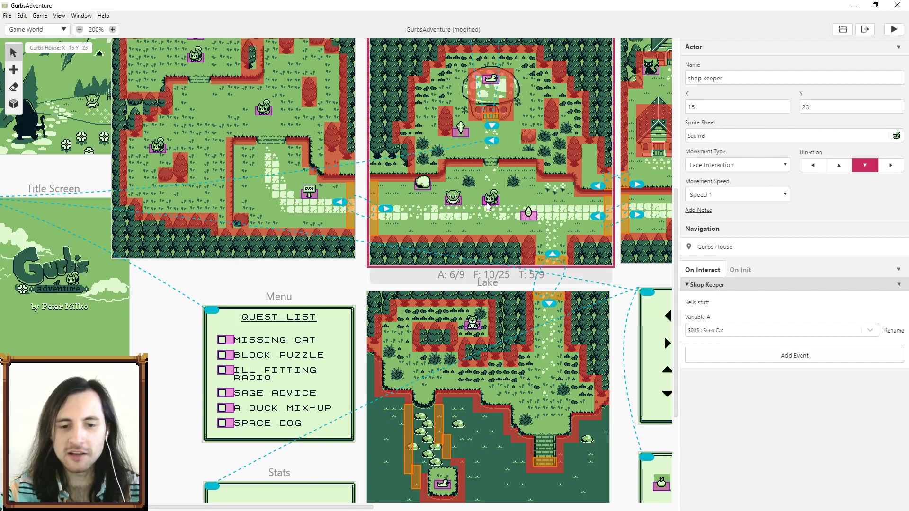
# Rename the actor to 'Quest guy'.
pyautogui.moveTo(726, 78); pyautogui.dragTo(680, 78)
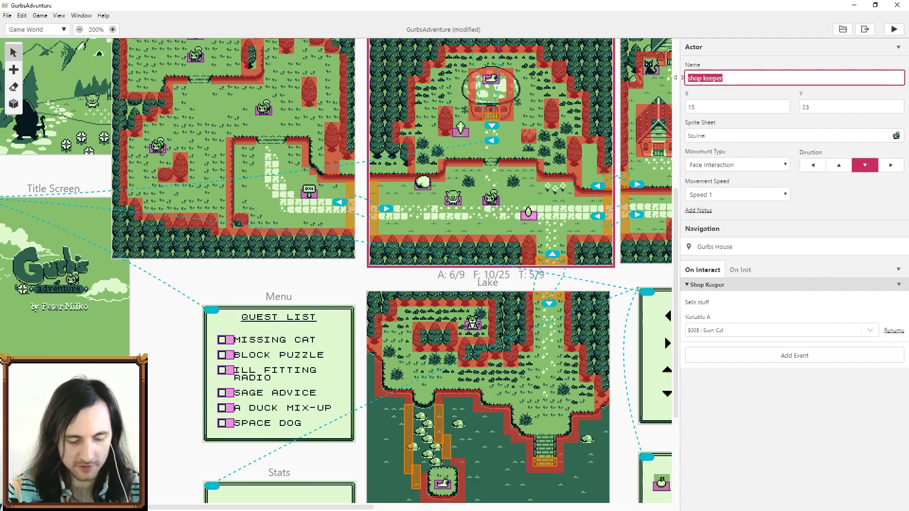
pyautogui.write('Quest ')
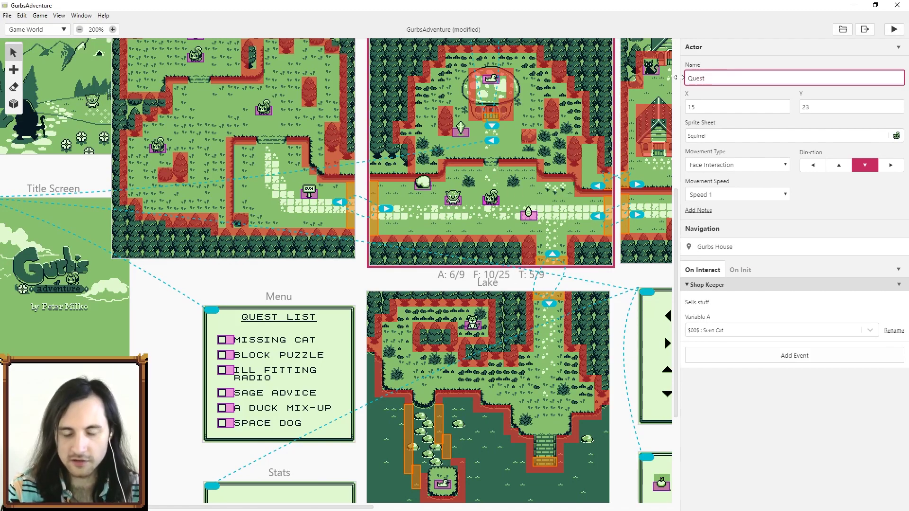
pyautogui.write('guy')
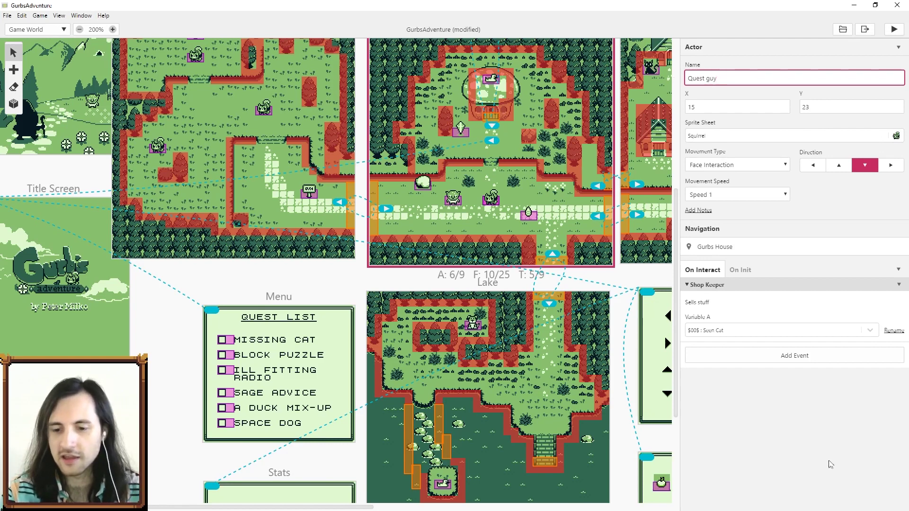
# Delete the Shop Keeper interaction event and show the empty On Init script.
pyautogui.click(898, 285)
pyautogui.click(863, 356)
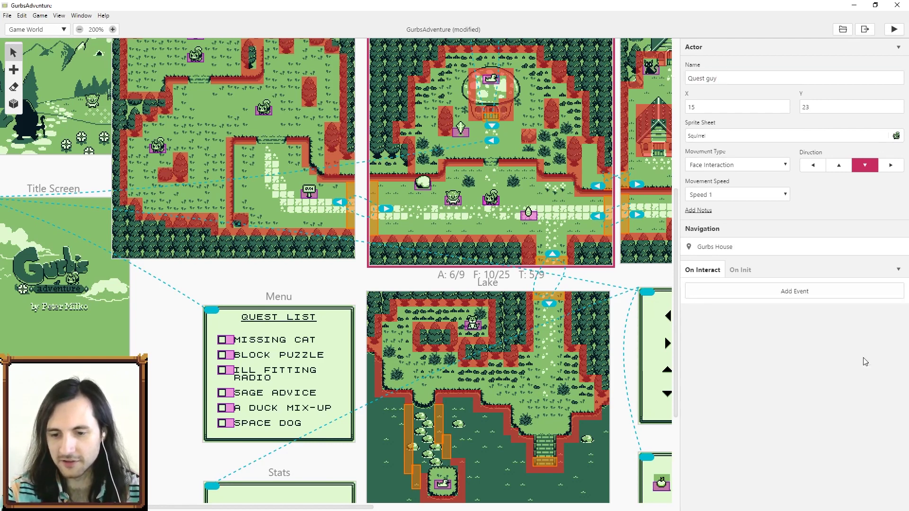
pyautogui.click(736, 268)
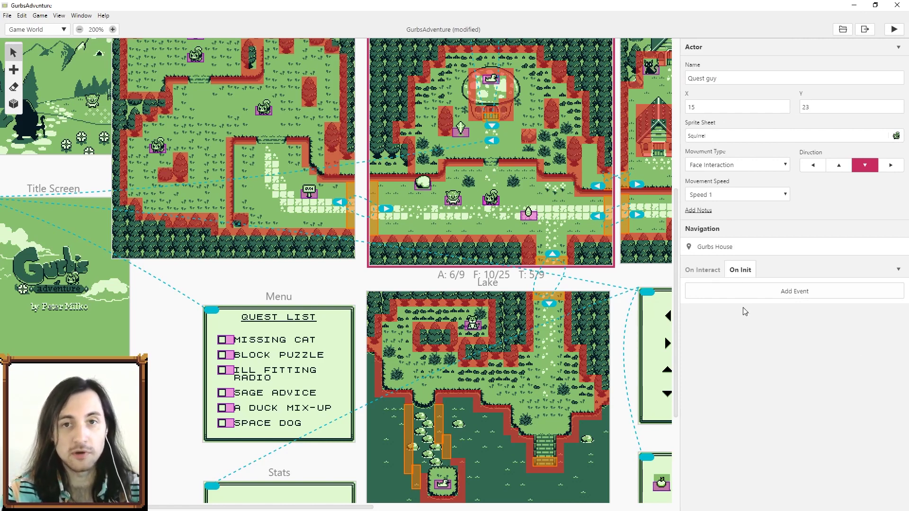
# Add a Variable: Set Flags event to On Init using variable $40$.
pyautogui.click(785, 291)
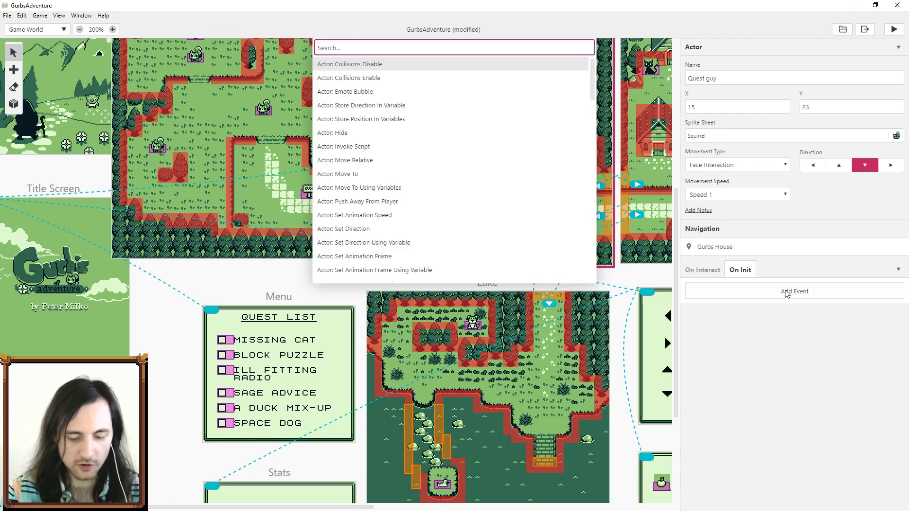
pyautogui.write('flag')
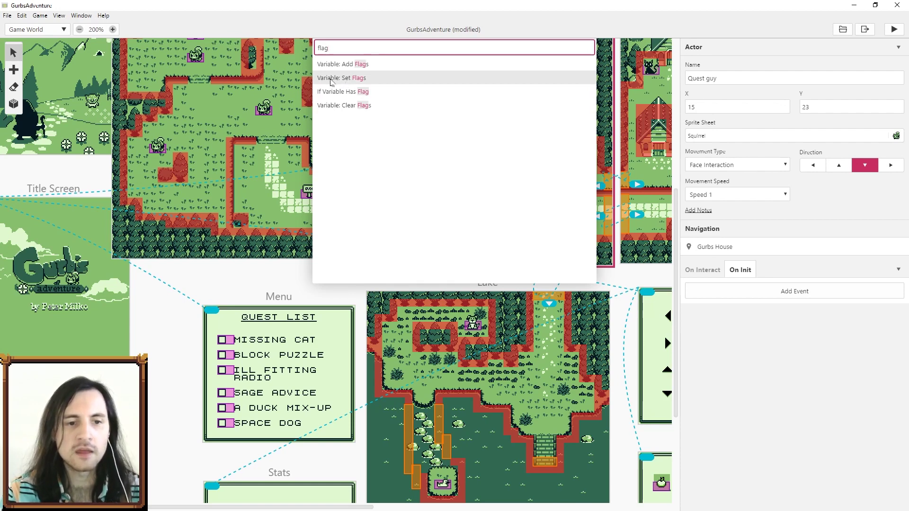
pyautogui.click(348, 79)
pyautogui.click(777, 305)
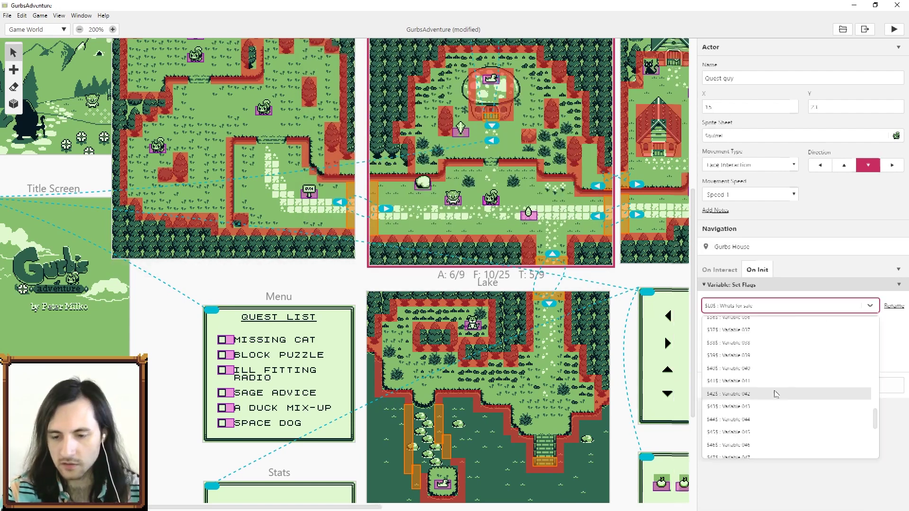
pyautogui.click(739, 373)
# Rename variable $40$ to 'Area 1 Quests'.
pyautogui.click(893, 306)
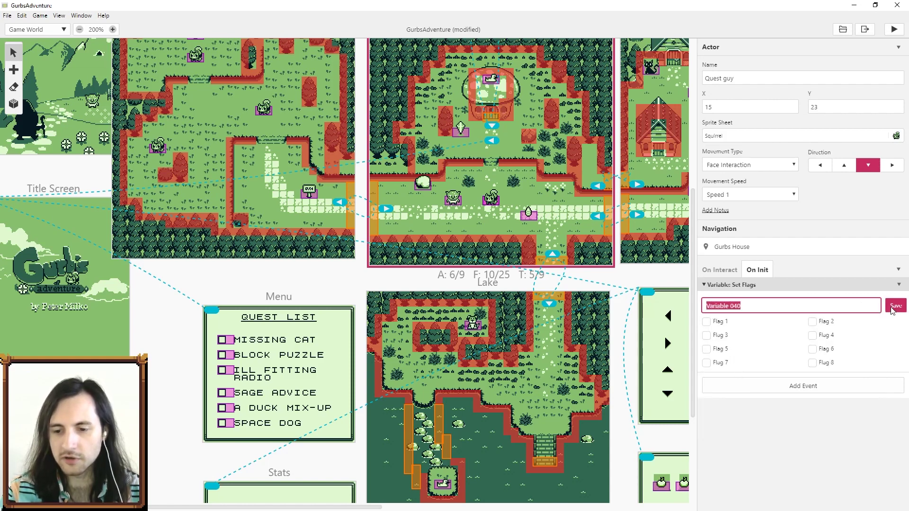
pyautogui.write('Quests')
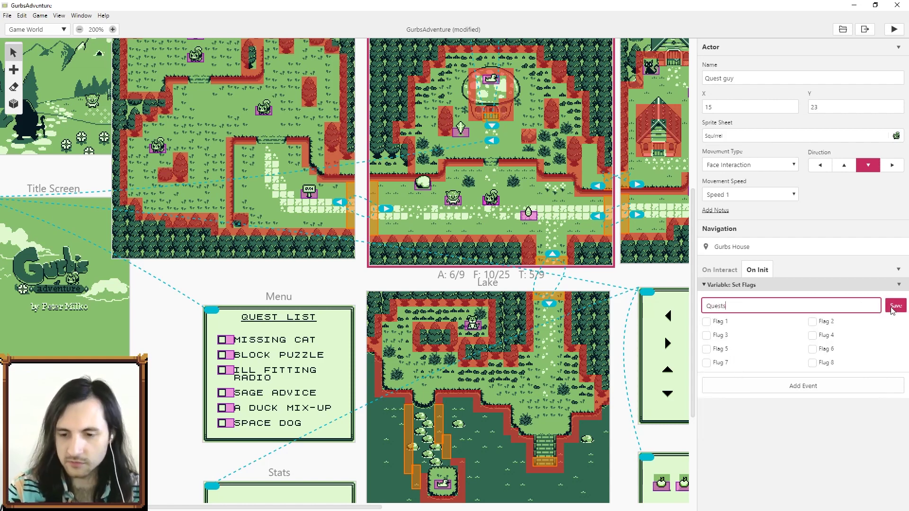
pyautogui.write('Area 1')
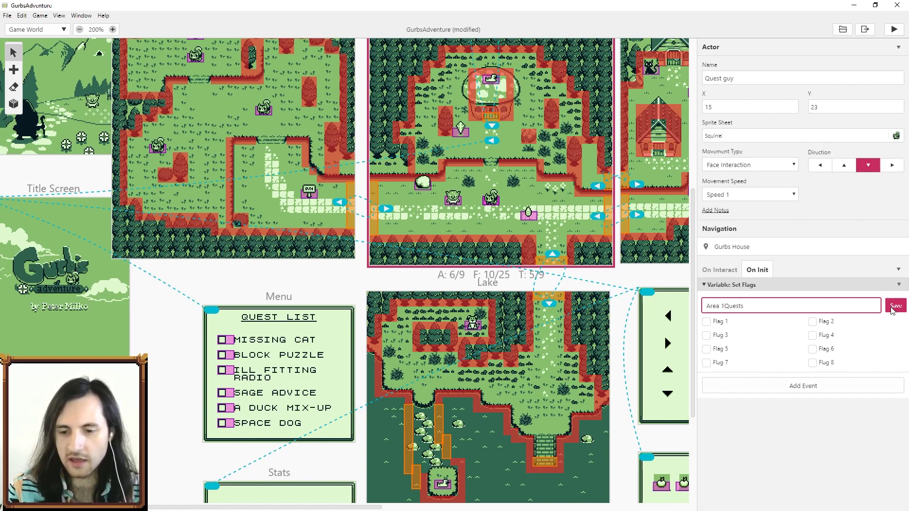
pyautogui.click(894, 305)
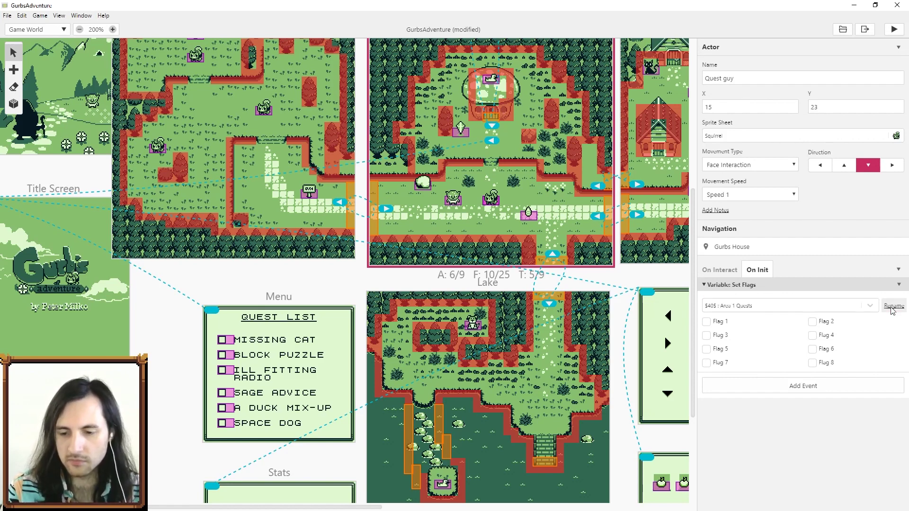
# After trial toggling Flags 1, 3 and 5, leave only Flag 1 and Flag 4 ticked.
pyautogui.click(706, 322)
pyautogui.click(707, 335)
pyautogui.click(707, 349)
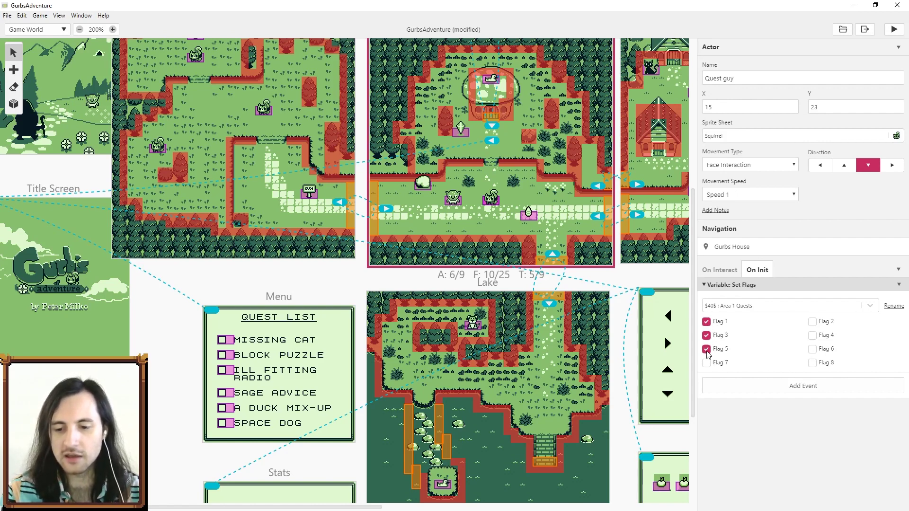
pyautogui.click(707, 350)
pyautogui.click(707, 336)
pyautogui.click(707, 321)
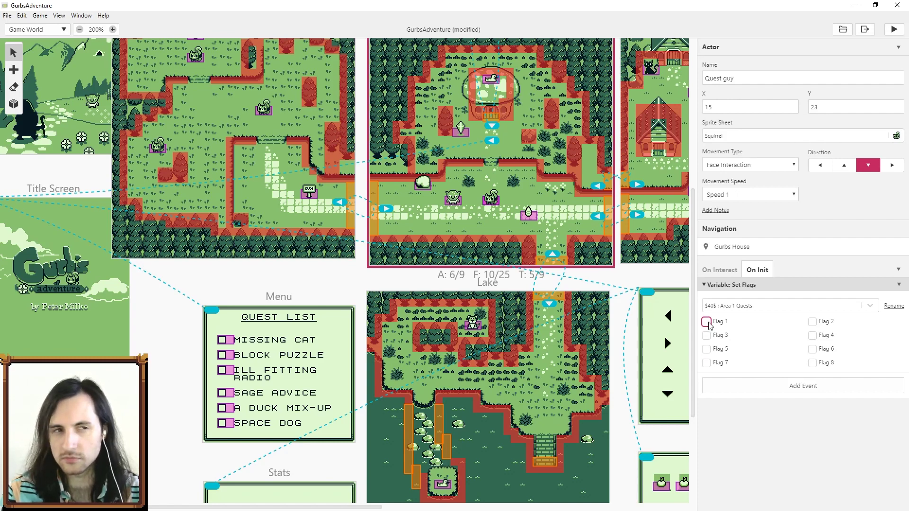
pyautogui.click(706, 322)
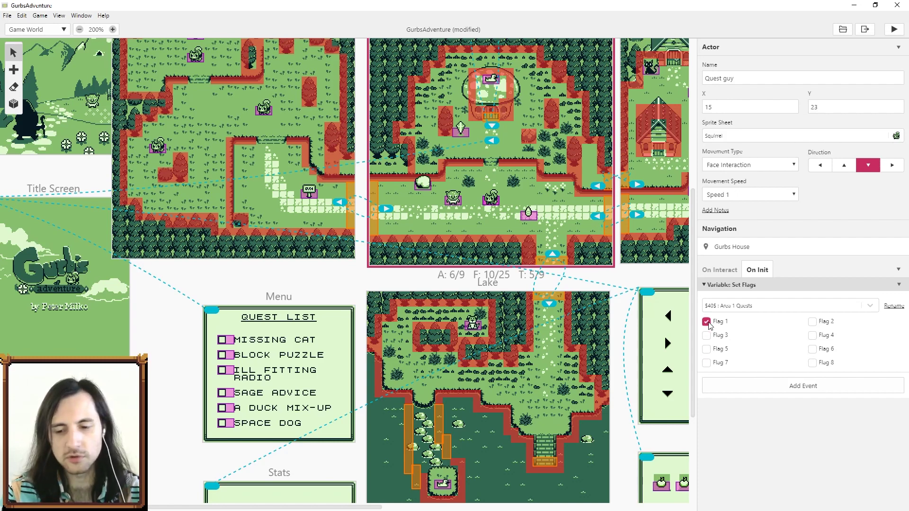
pyautogui.click(706, 322)
pyautogui.click(707, 321)
pyautogui.click(707, 322)
pyautogui.click(707, 321)
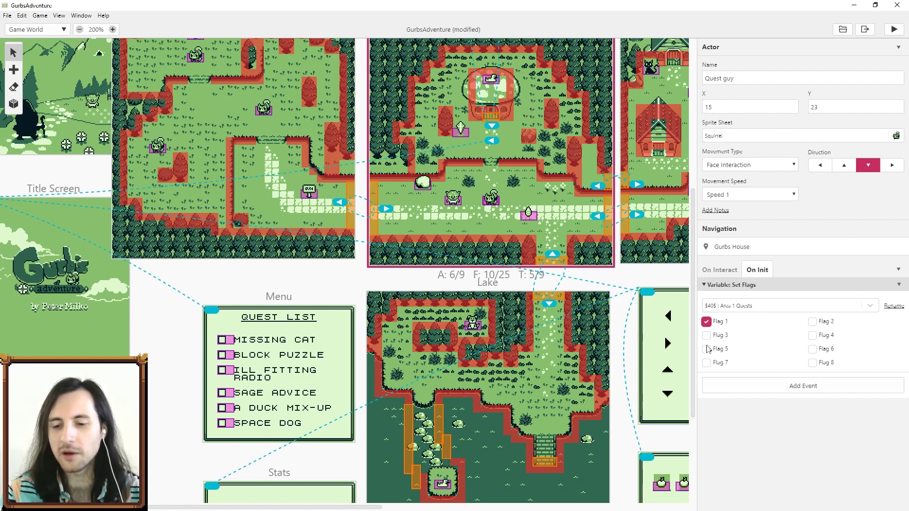
pyautogui.click(708, 323)
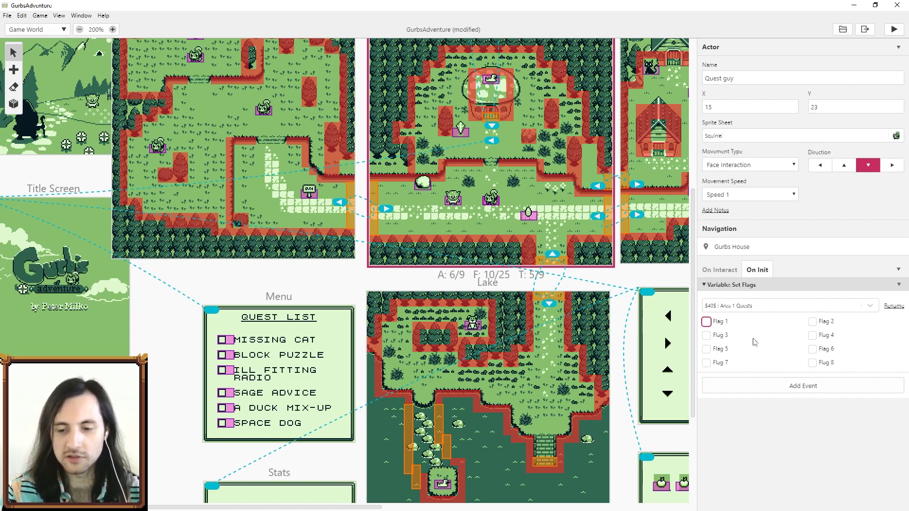
pyautogui.click(706, 322)
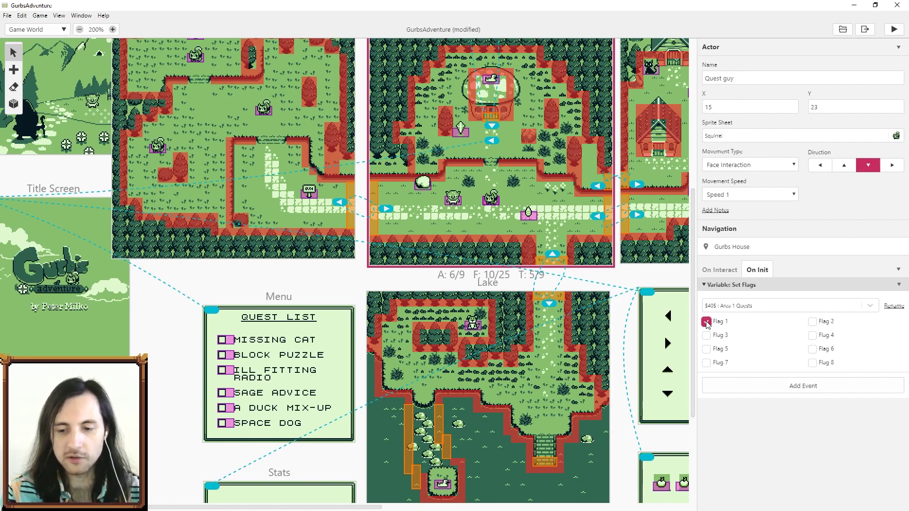
pyautogui.click(813, 335)
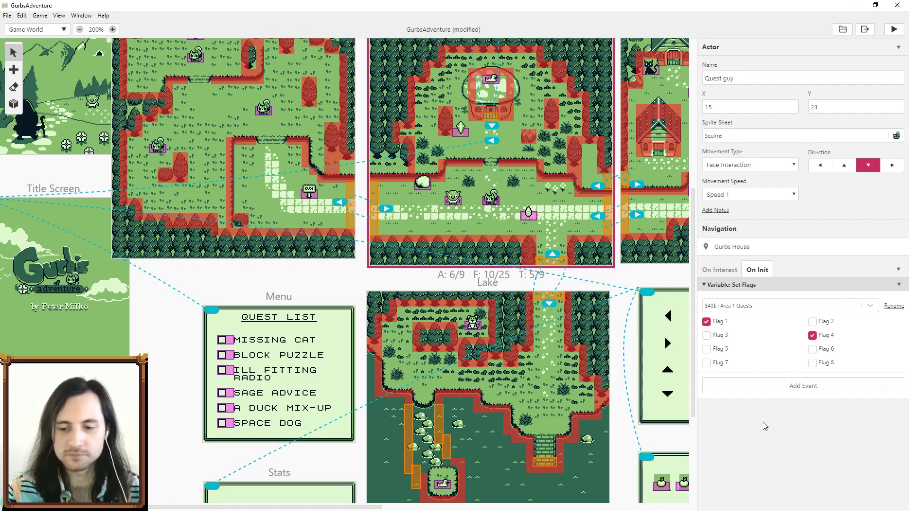
# Add an If Variable Has Flag condition checking $40$ : Area 1 Quests.
pyautogui.click(796, 389)
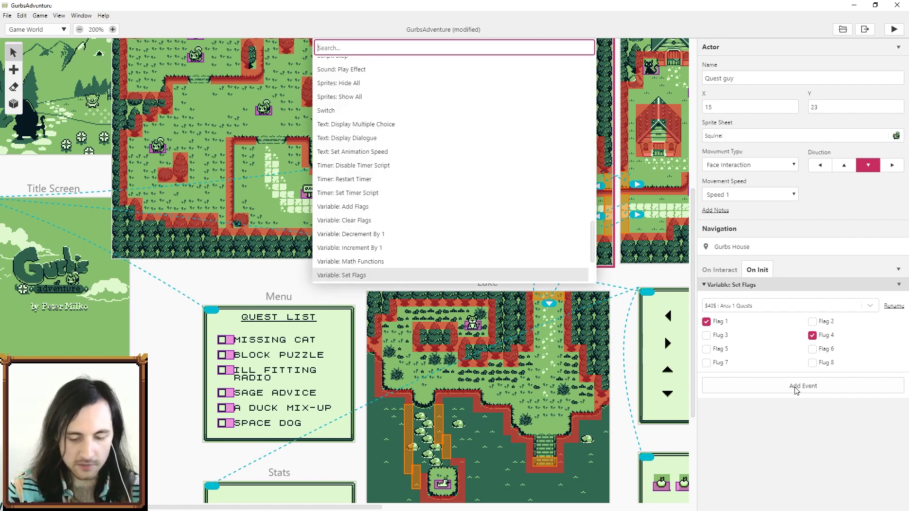
pyautogui.write('flag')
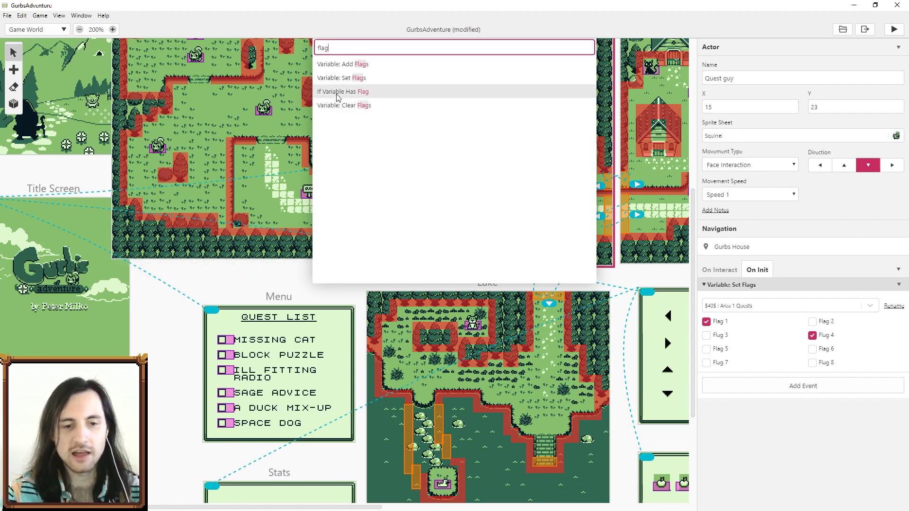
pyautogui.click(336, 94)
pyautogui.click(778, 400)
pyautogui.click(744, 428)
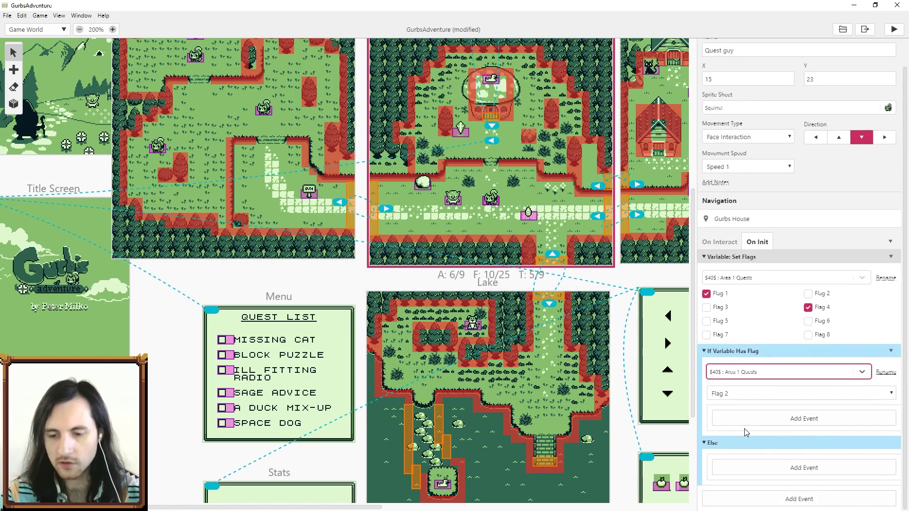
pyautogui.click(753, 395)
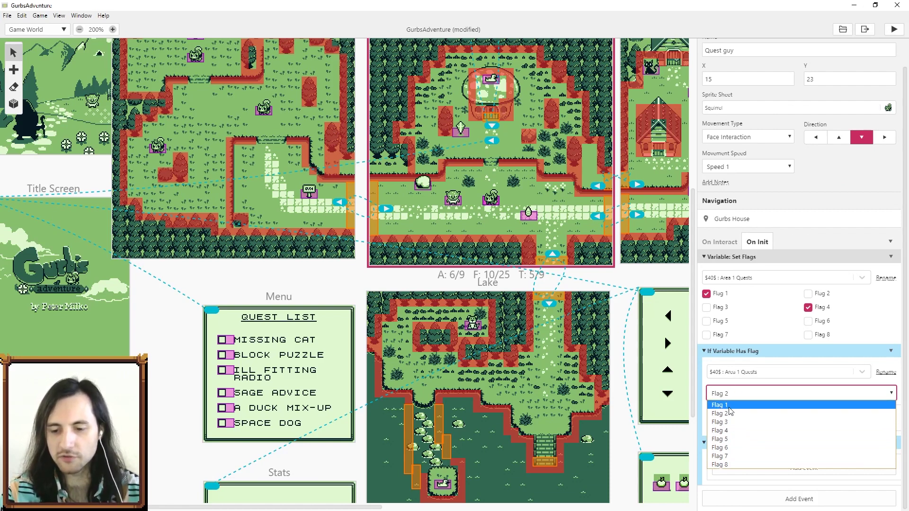
# Test Flag 1 and add a 'Quest 1 compete' Display Dialogue inside the true branch.
pyautogui.click(728, 407)
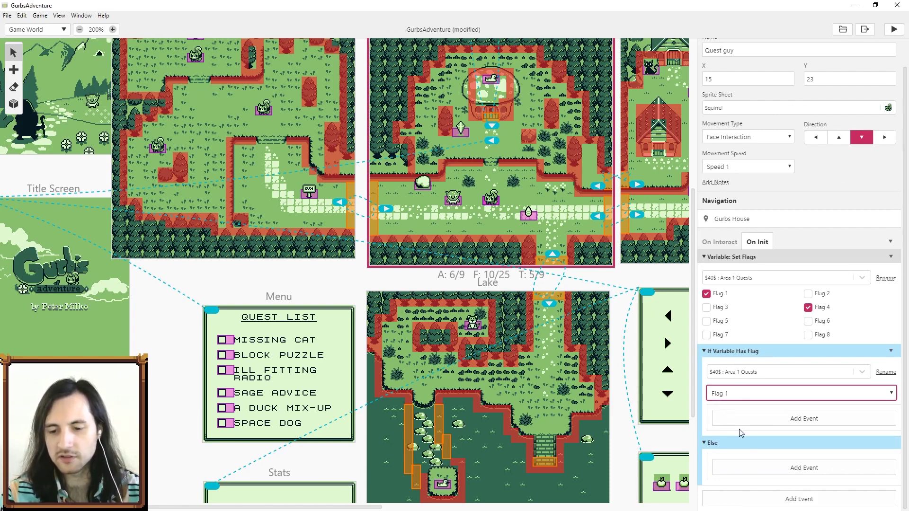
pyautogui.click(761, 423)
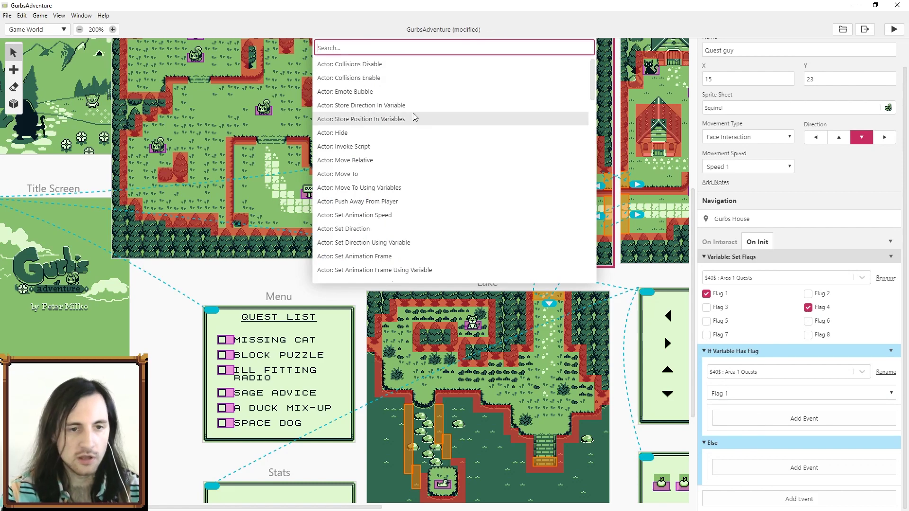
pyautogui.write('text')
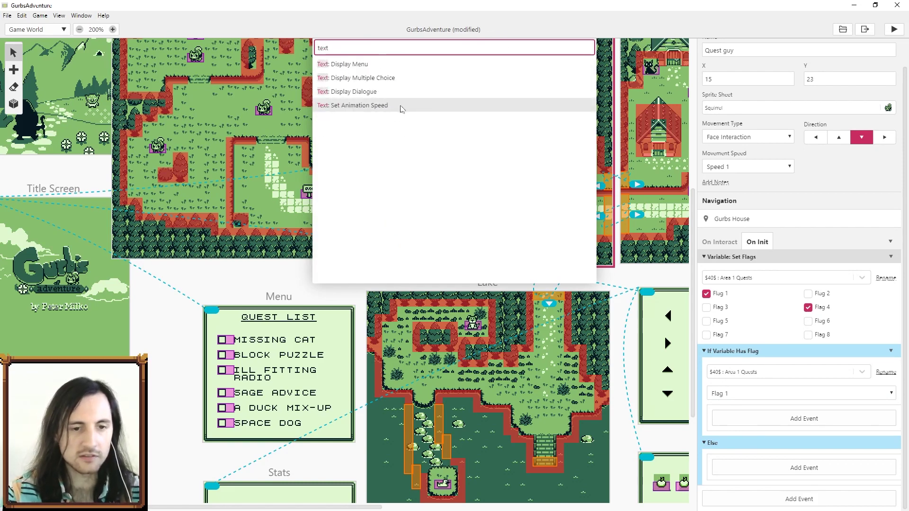
pyautogui.click(357, 92)
pyautogui.click(739, 435)
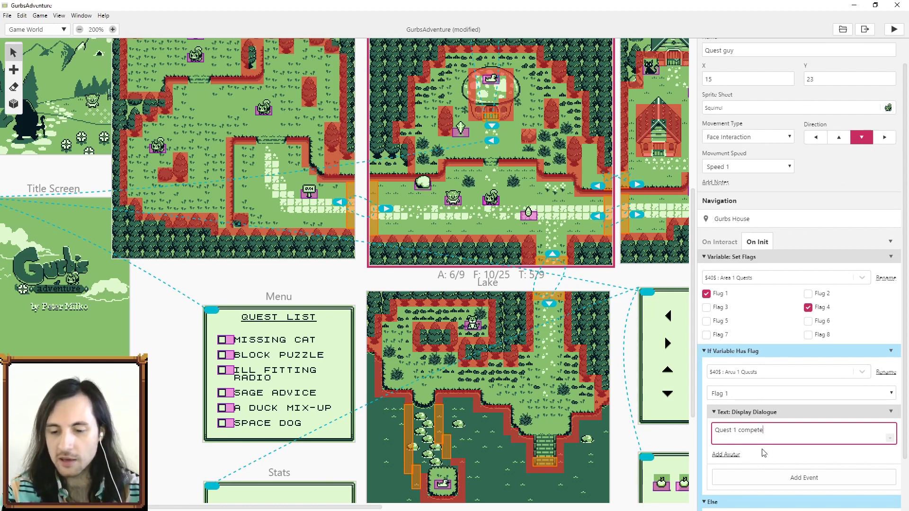
pyautogui.scroll(-1, 738, 404)
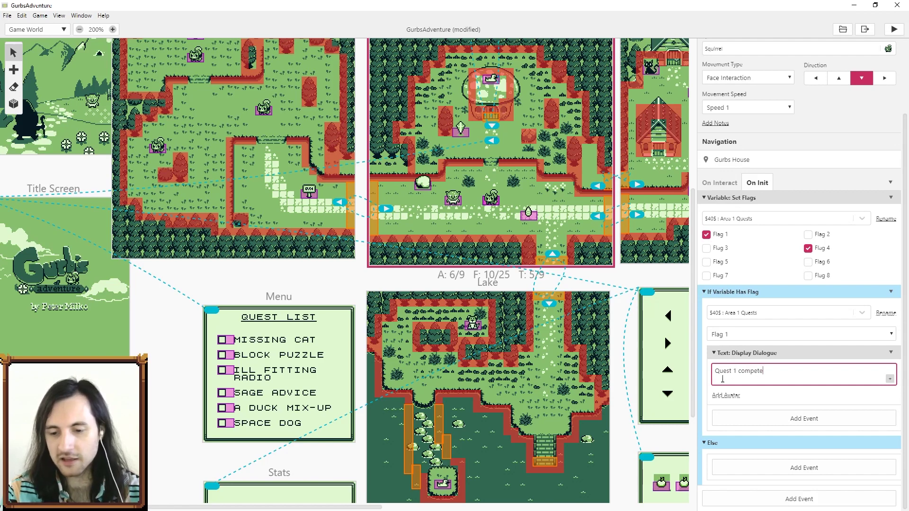
# Add a Text: Display Dialogue event to the Else branch.
pyautogui.click(800, 472)
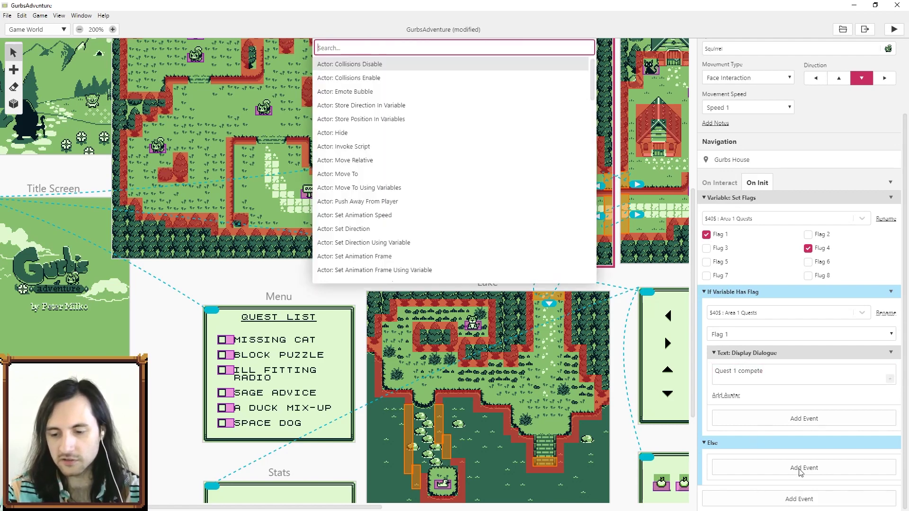
pyautogui.write('di')
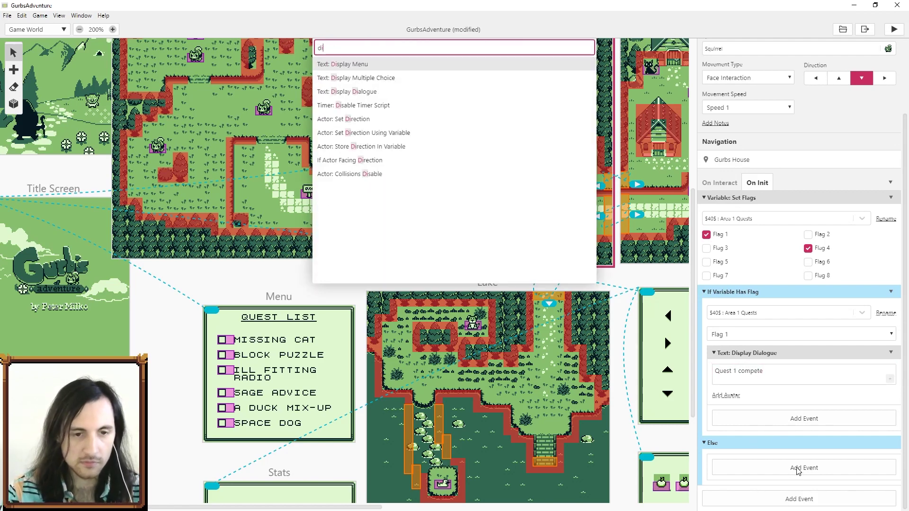
pyautogui.click(359, 91)
pyautogui.scroll(-1, 755, 399)
# Copy the first dialogue's text into it, change it to 'Quest 1 incomplete', and run the game.
pyautogui.click(781, 423)
pyautogui.moveTo(714, 311); pyautogui.dragTo(739, 357)
pyautogui.hotkey('ctrl', 'c')
pyautogui.click(756, 425)
pyautogui.hotkey('ctrl', 'v')
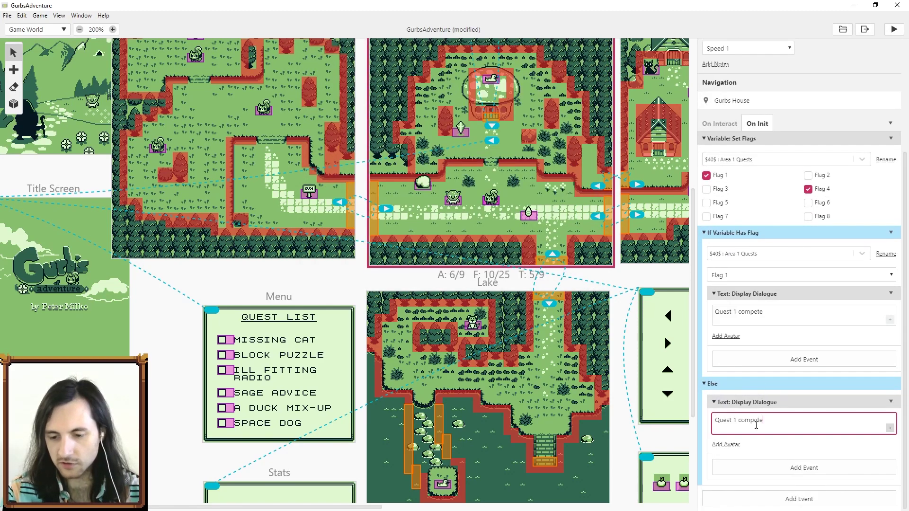
pyautogui.moveTo(738, 420); pyautogui.dragTo(768, 420)
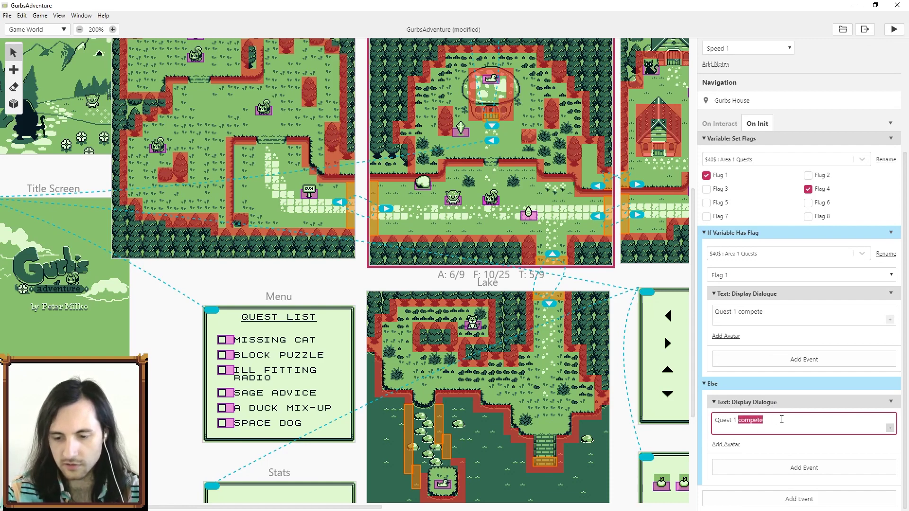
pyautogui.write('inc')
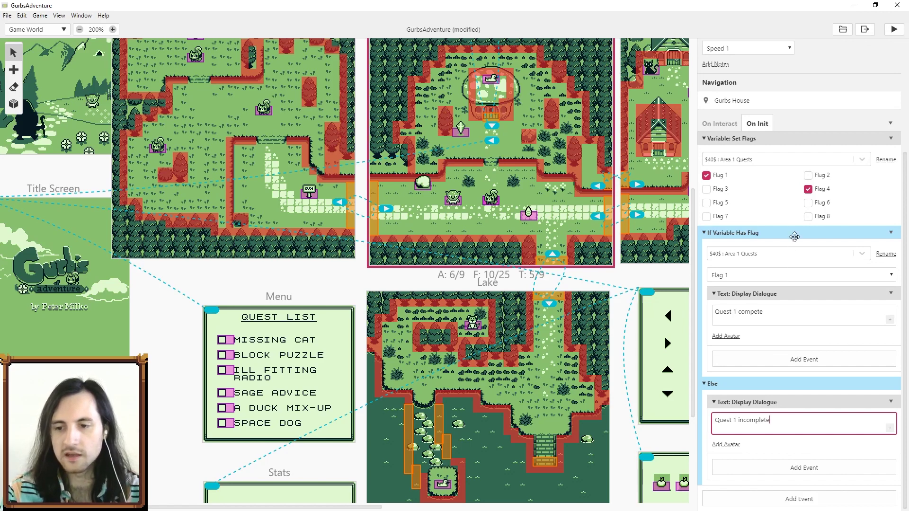
pyautogui.scroll(4, 800, 237)
pyautogui.click(894, 30)
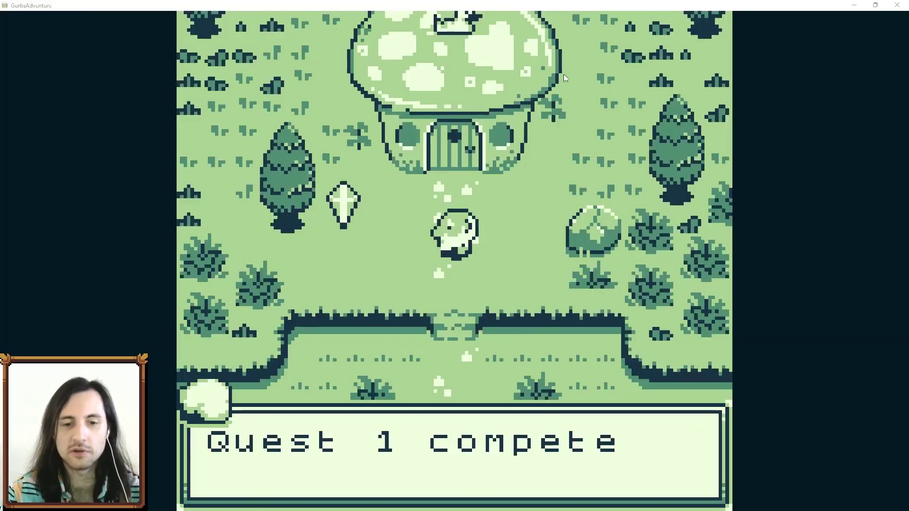
# Clear Flag 1 in Set Flags and rerun the game to confirm 'Quest 1 incomplete' appears.
pyautogui.click(896, 5)
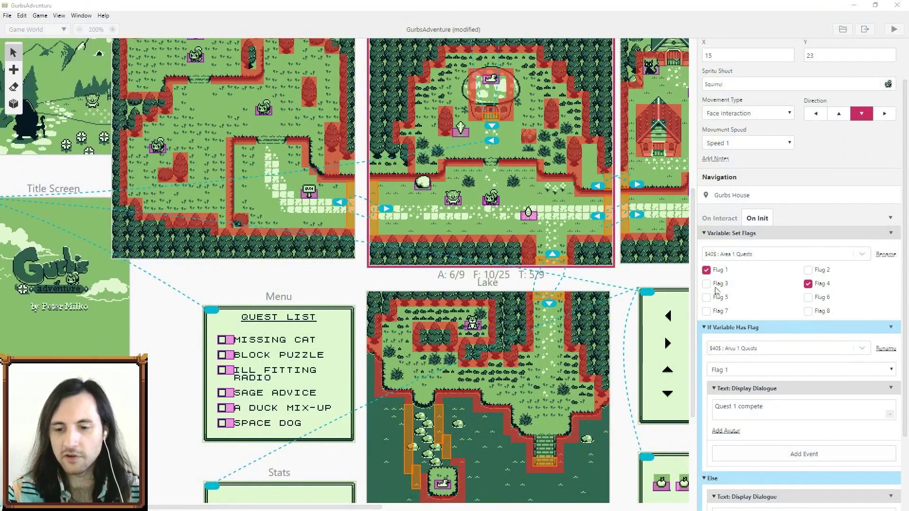
pyautogui.click(707, 270)
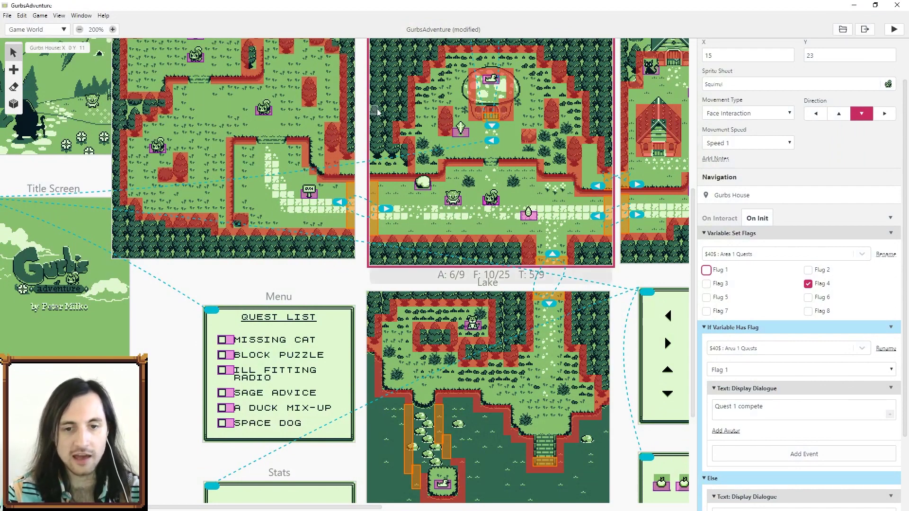
pyautogui.hotkey('ctrl', 'p')
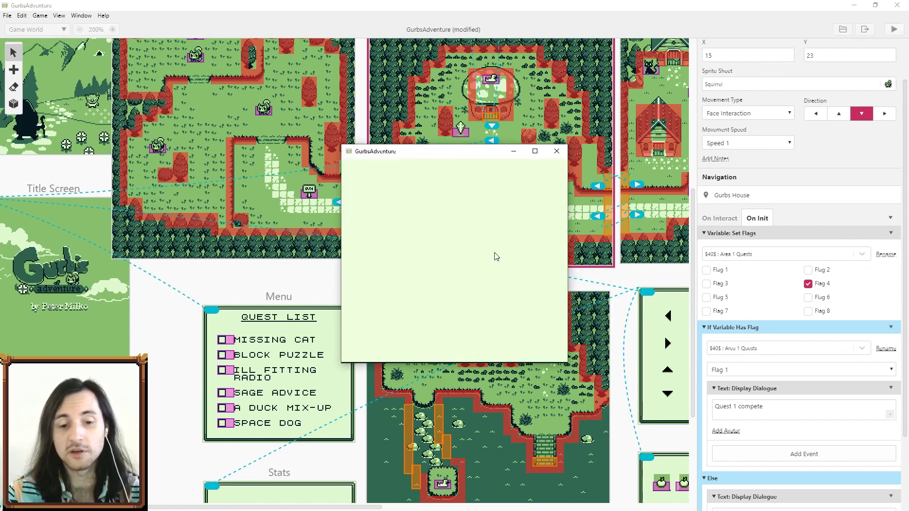
pyautogui.press('Return')
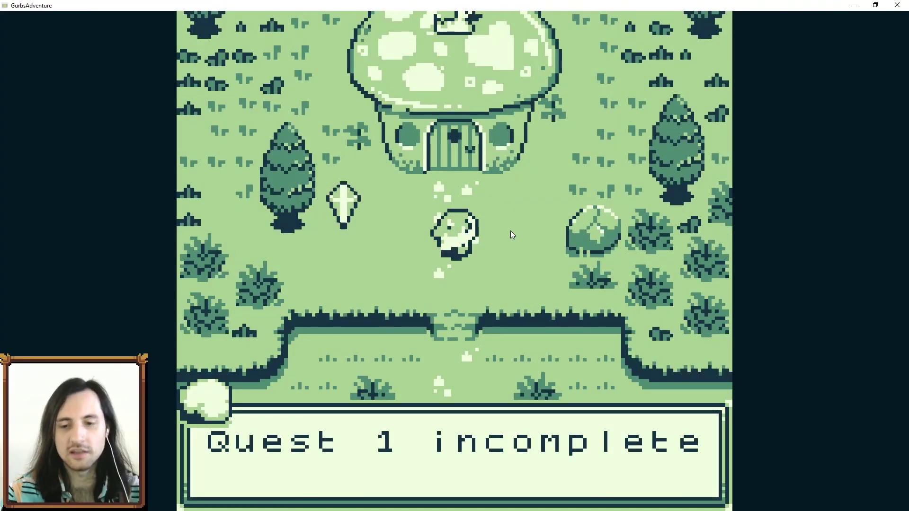
pyautogui.click(898, 5)
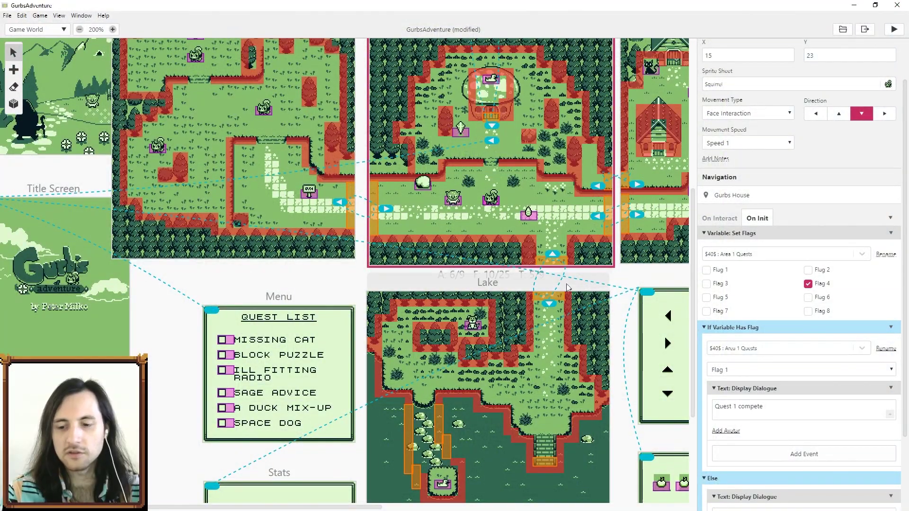
# Toggle Flags 1, 2, 4 and 5 in Set Flags, ending with all flags cleared.
pyautogui.click(706, 298)
pyautogui.click(706, 270)
pyautogui.click(706, 269)
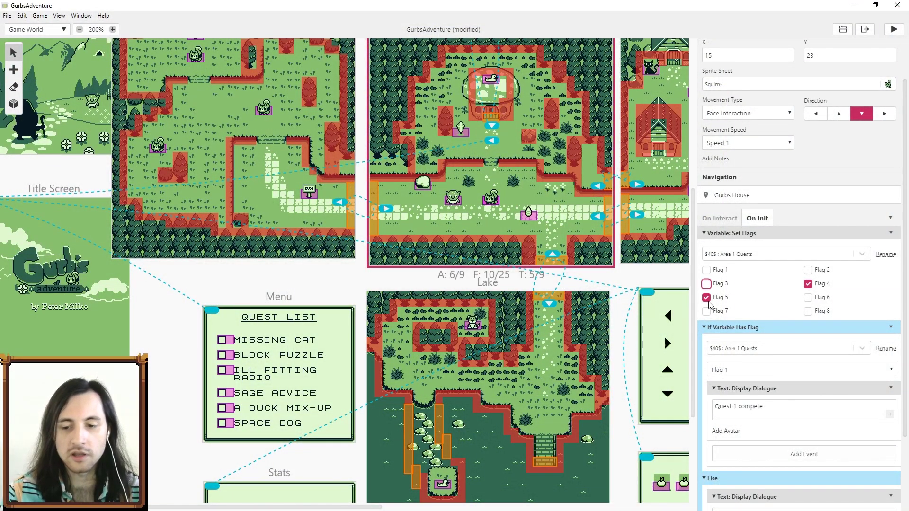
pyautogui.click(706, 298)
pyautogui.click(807, 284)
pyautogui.click(808, 270)
pyautogui.click(808, 283)
pyautogui.click(808, 283)
pyautogui.click(808, 270)
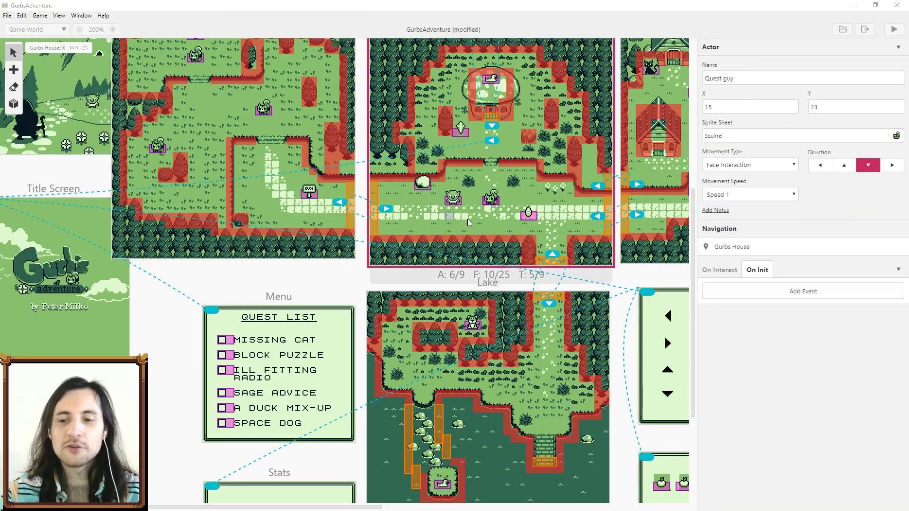
# Add a 'Hello' Display Dialogue to the actor's On Interact script.
pyautogui.click(717, 269)
pyautogui.click(778, 292)
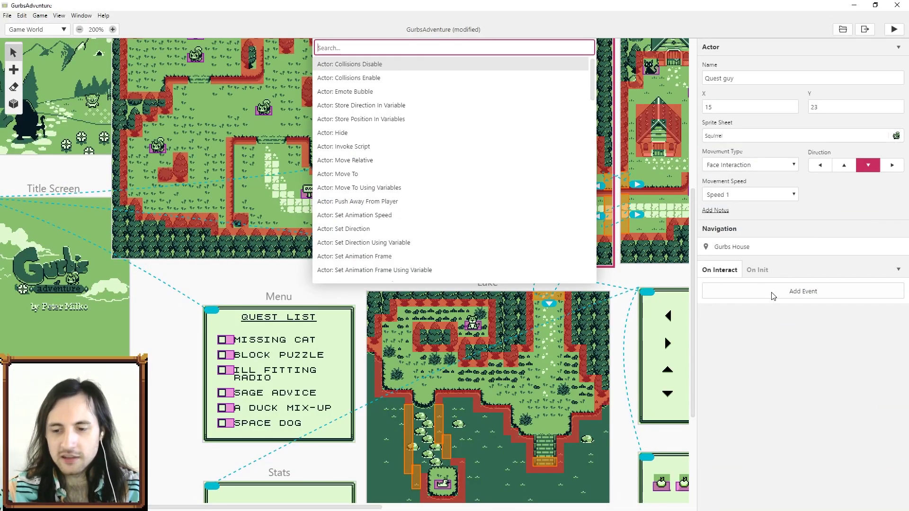
pyautogui.write('text')
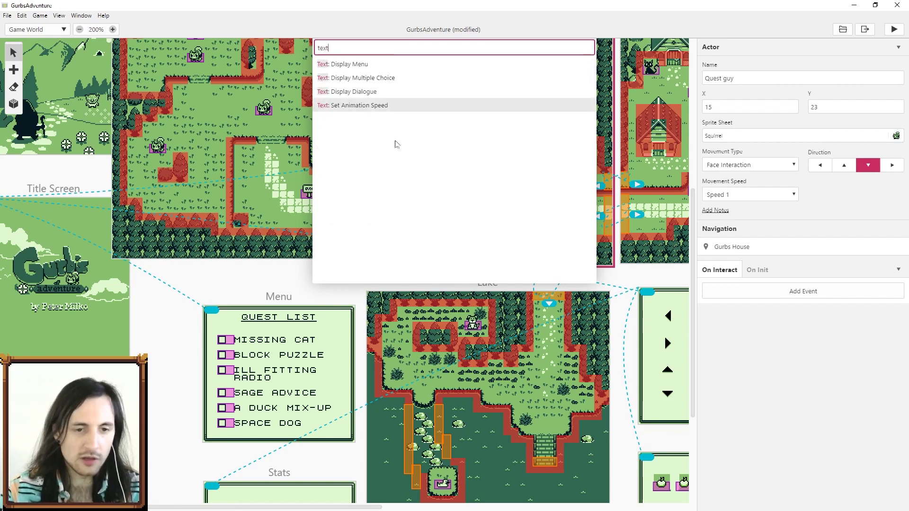
pyautogui.click(360, 92)
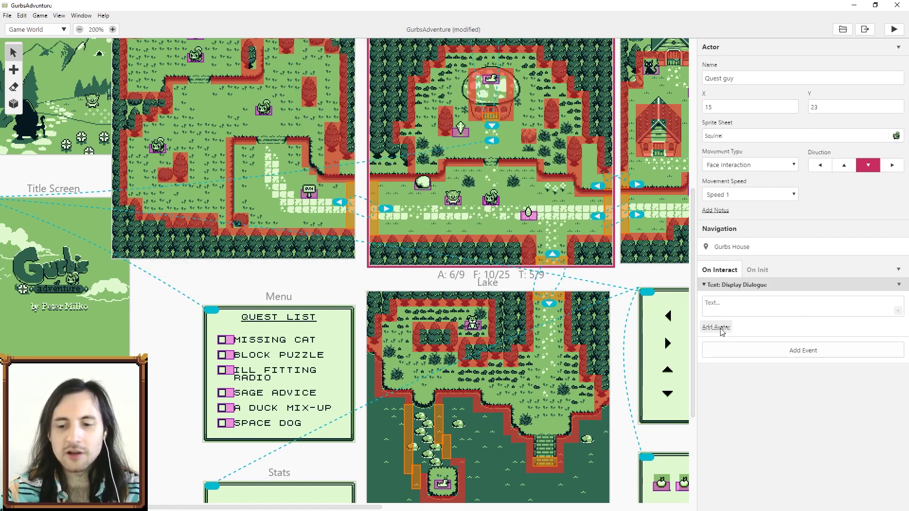
pyautogui.click(729, 310)
pyautogui.write('Hello')
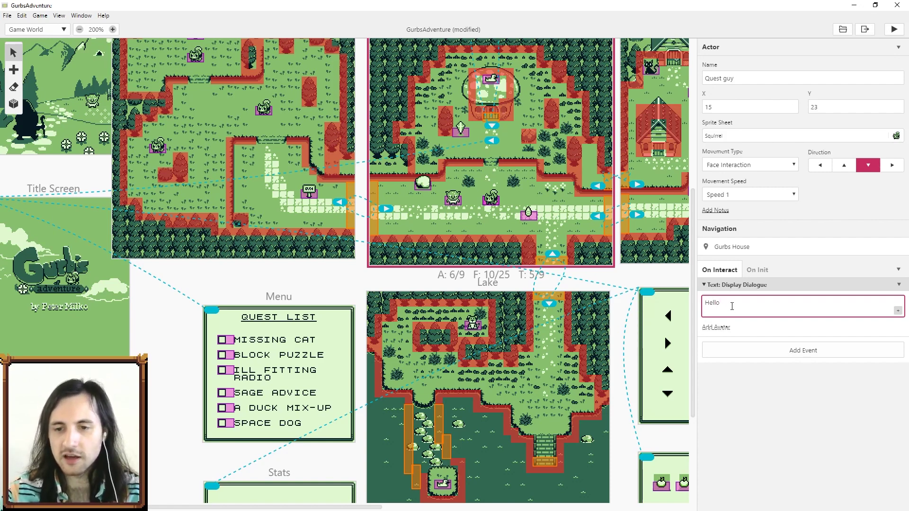
# Give the dialogue a cat avatar and set the actor's sprite sheet to cat.
pyautogui.click(719, 331)
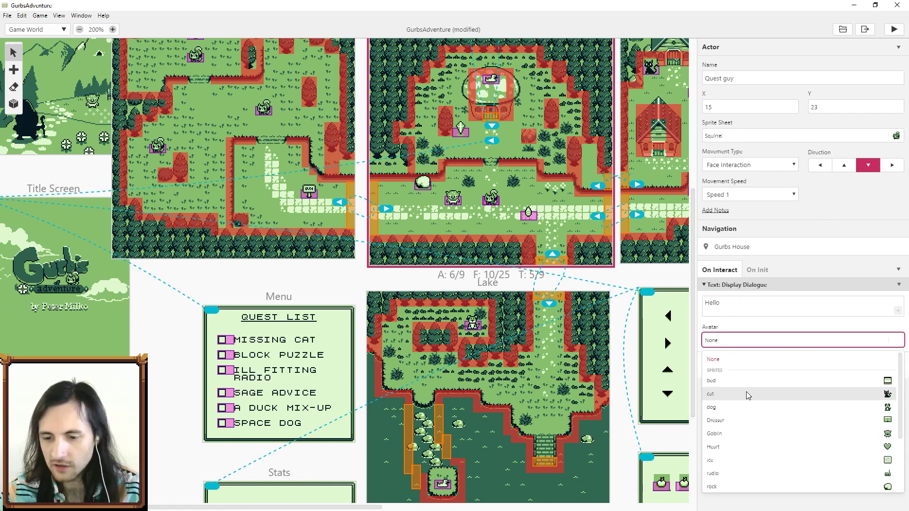
pyautogui.click(728, 395)
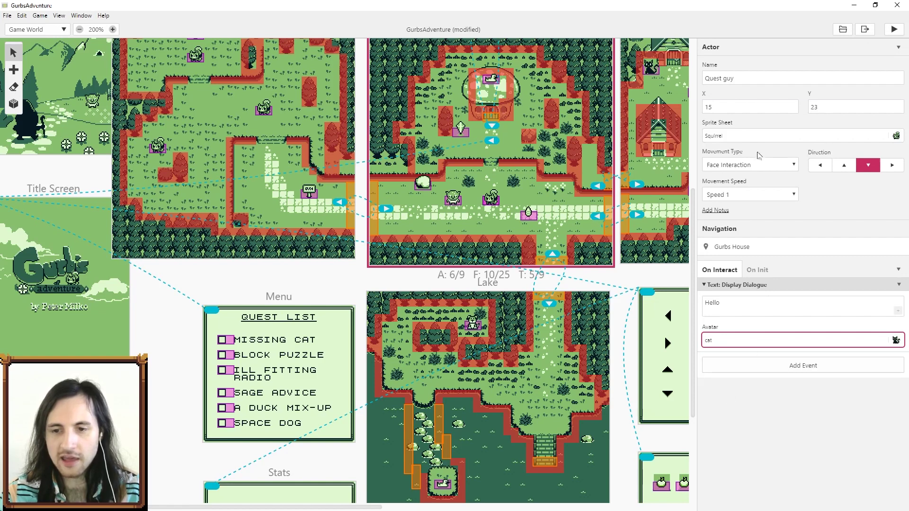
pyautogui.click(774, 138)
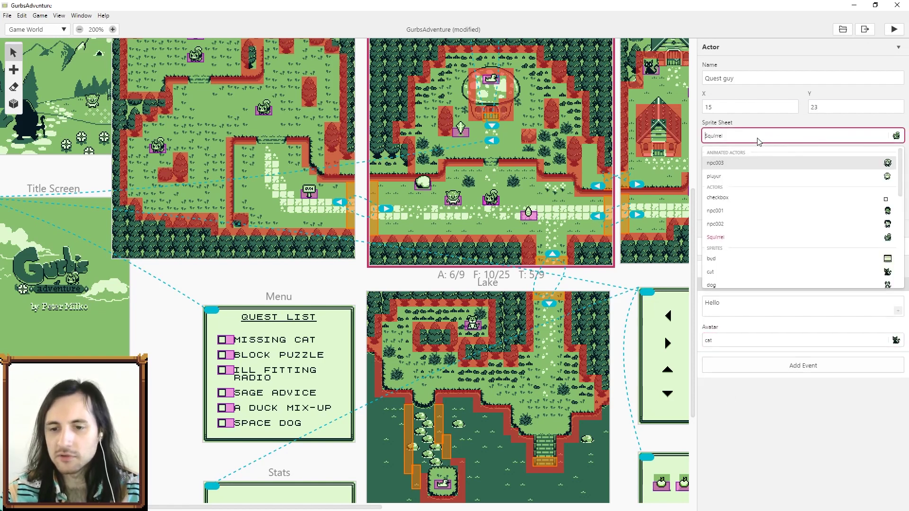
pyautogui.click(726, 277)
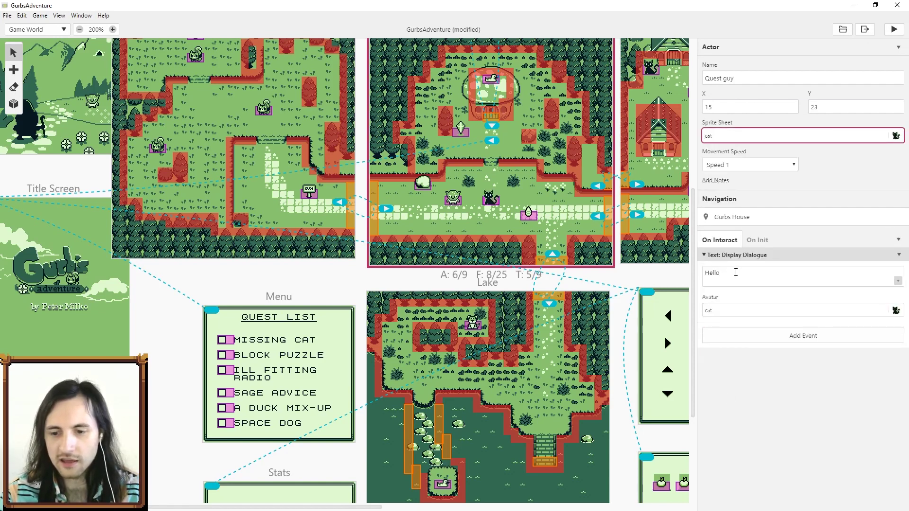
# Play-test the game and walk the player to the cat to hear it say 'Hello'.
pyautogui.click(894, 30)
pyautogui.press('Down')
pyautogui.press('Right')
pyautogui.press('Up')
pyautogui.press('z')
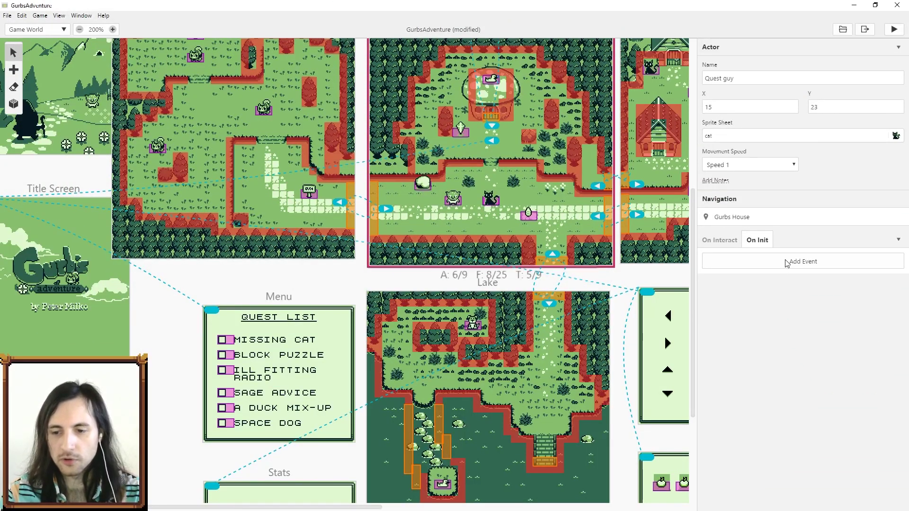
# Add a Set Timer Script event to On Init with a 2-second countdown.
pyautogui.click(785, 261)
pyautogui.write('timer')
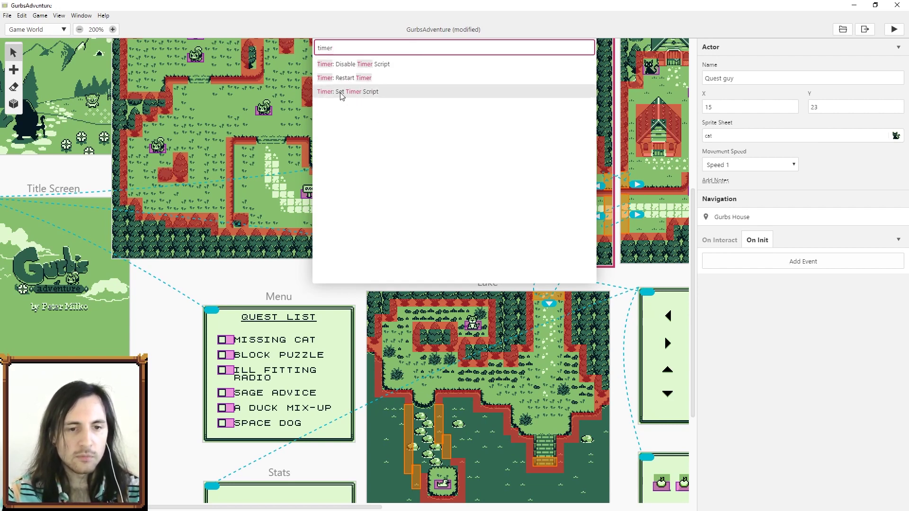
pyautogui.click(339, 92)
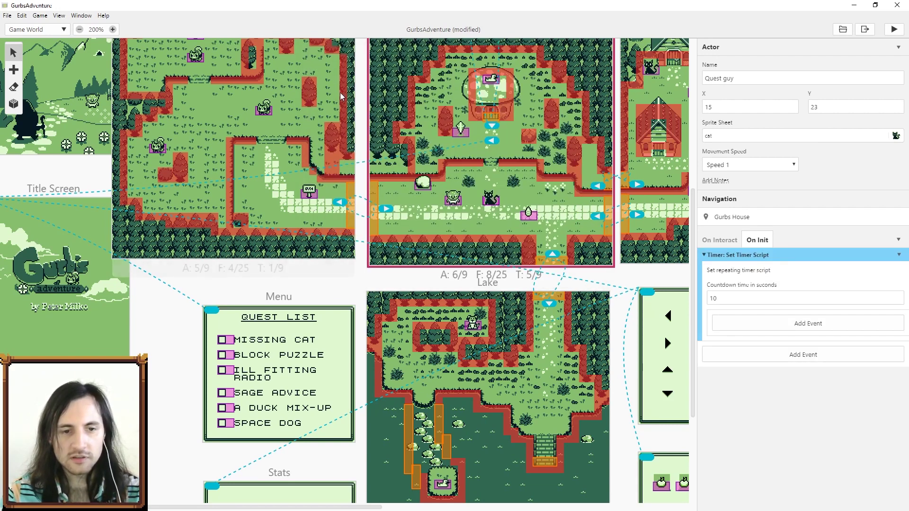
pyautogui.doubleClick(732, 298)
pyautogui.write('2')
# Inside the timer, add an Emote Bubble event shown by the Quest guy itself.
pyautogui.click(784, 326)
pyautogui.write('emote')
pyautogui.click(483, 65)
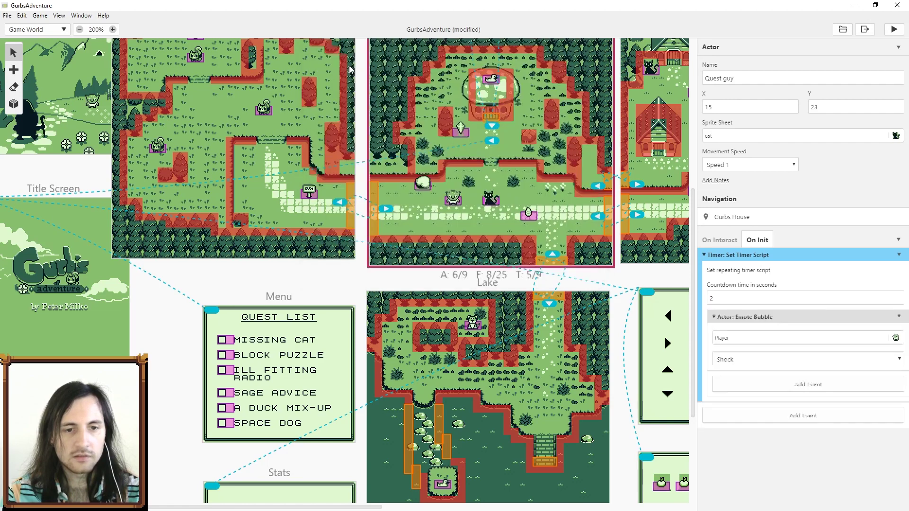
pyautogui.click(741, 344)
pyautogui.click(737, 356)
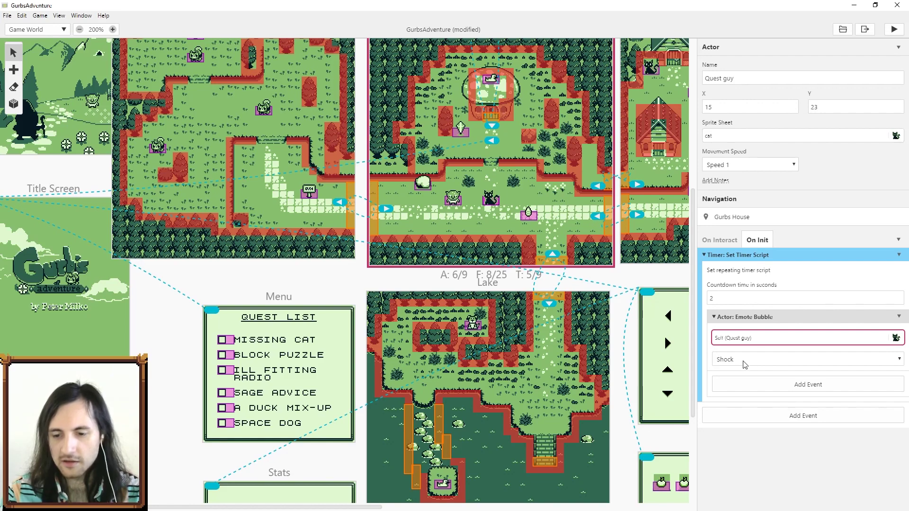
# Launch the game with Ctrl+P and walk the player toward the cat to see its '!' bubble.
pyautogui.hotkey('ctrl', 'p')
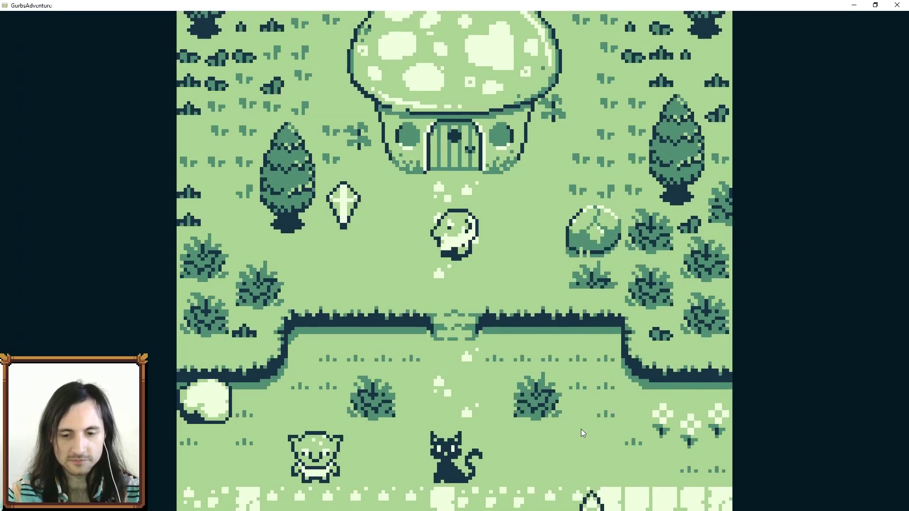
pyautogui.press('Down')
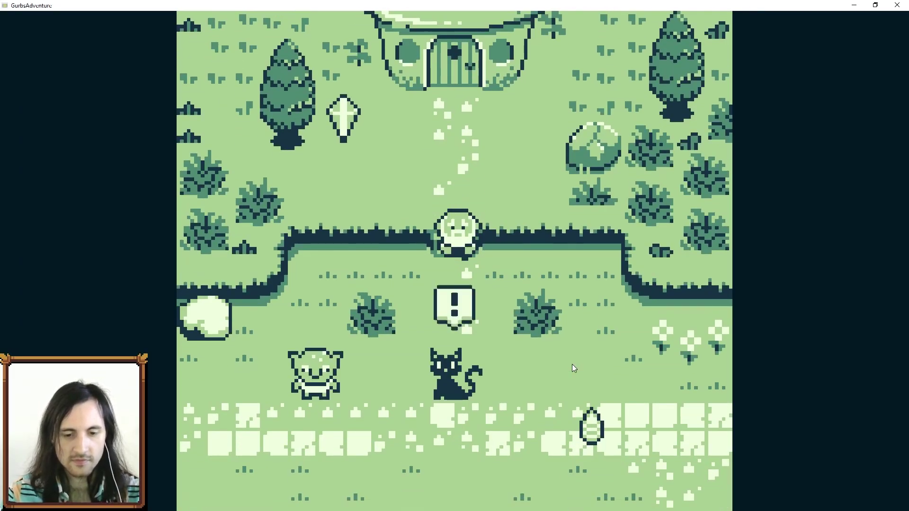
pyautogui.press('Left')
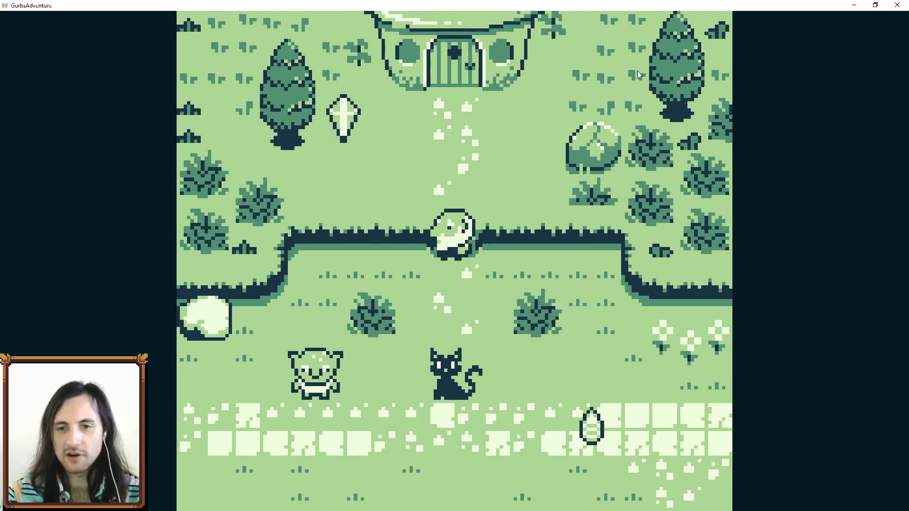
pyautogui.click(897, 5)
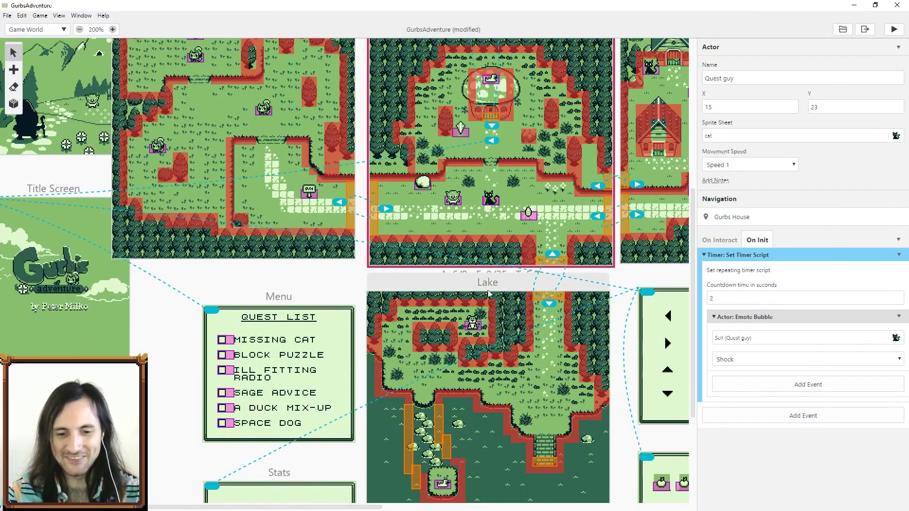
pyautogui.click(789, 388)
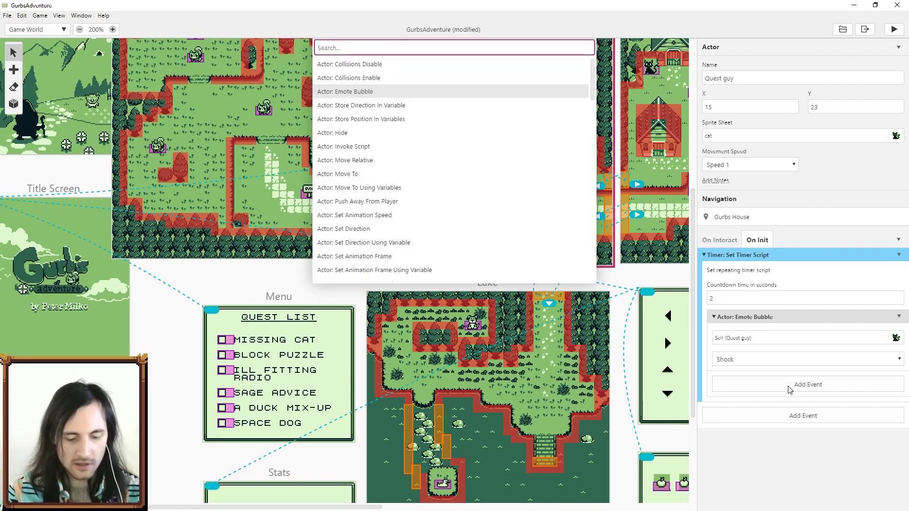
pyautogui.write('imer')
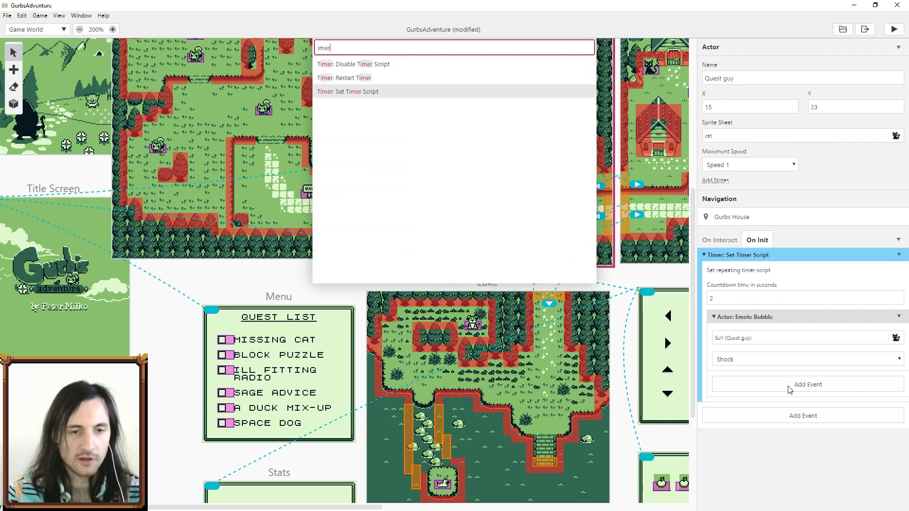
pyautogui.click(376, 63)
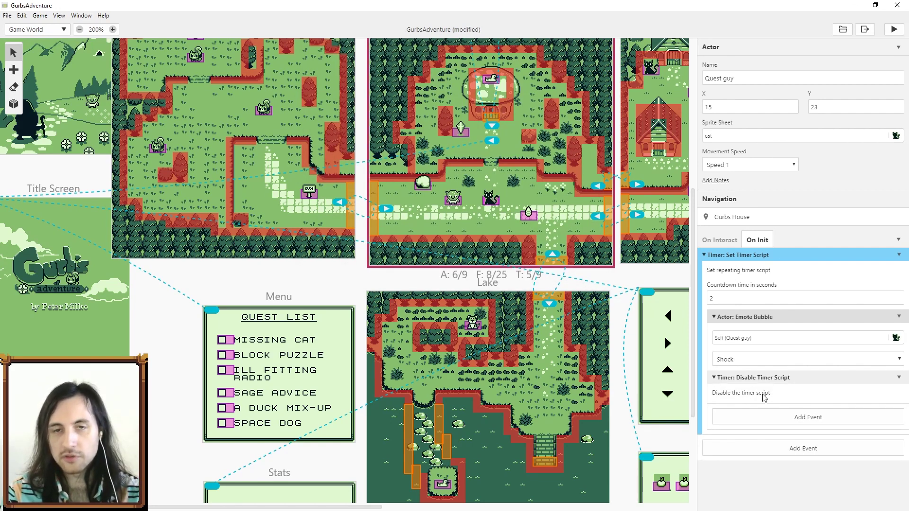
pyautogui.click(789, 419)
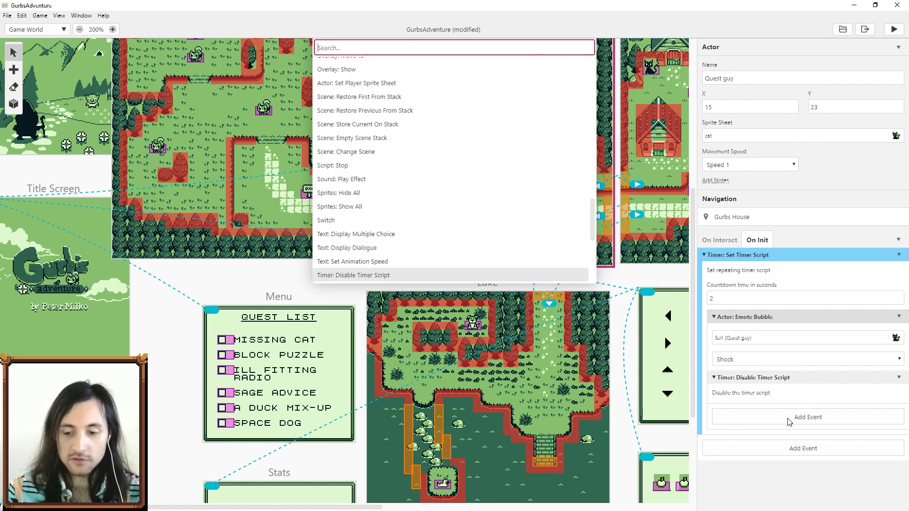
pyautogui.write('timer')
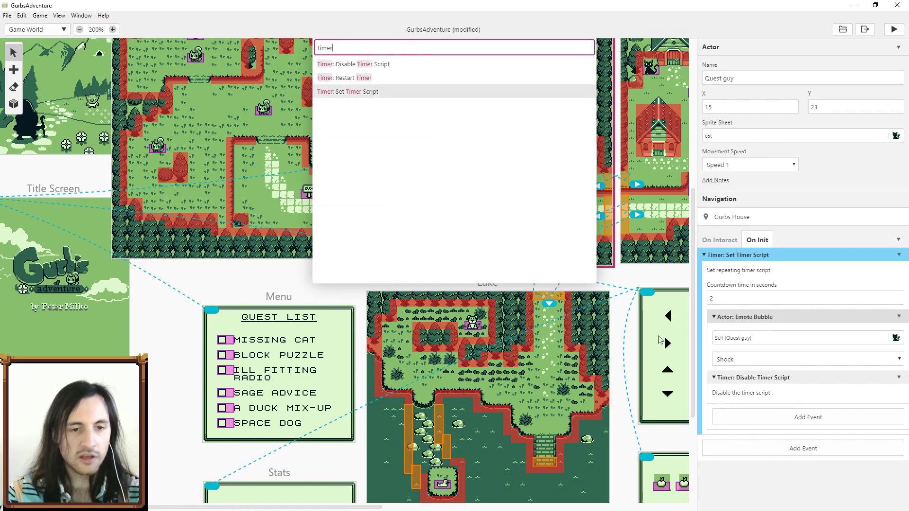
pyautogui.click(354, 80)
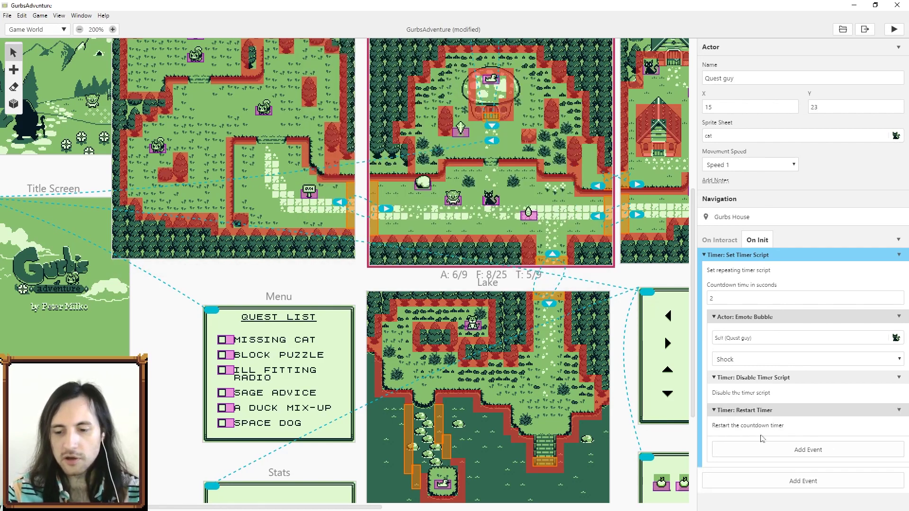
pyautogui.click(900, 411)
pyautogui.click(886, 467)
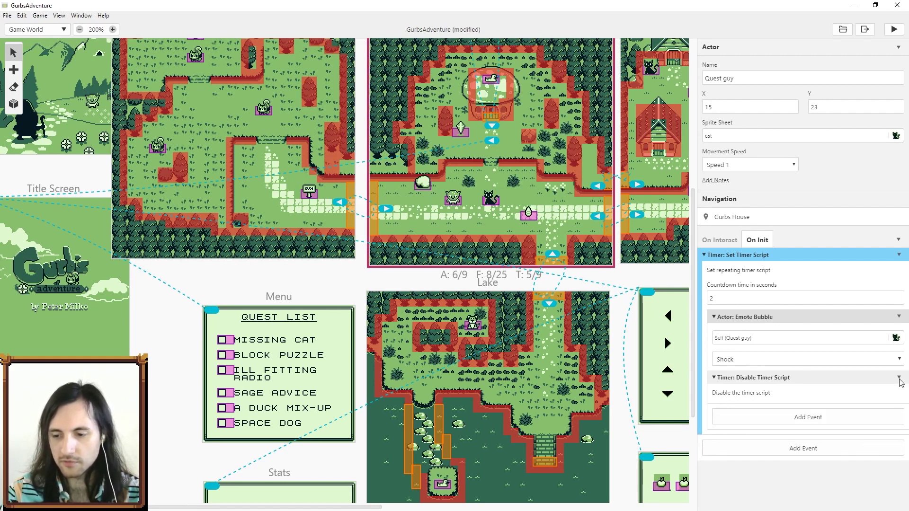
pyautogui.click(899, 378)
pyautogui.click(886, 436)
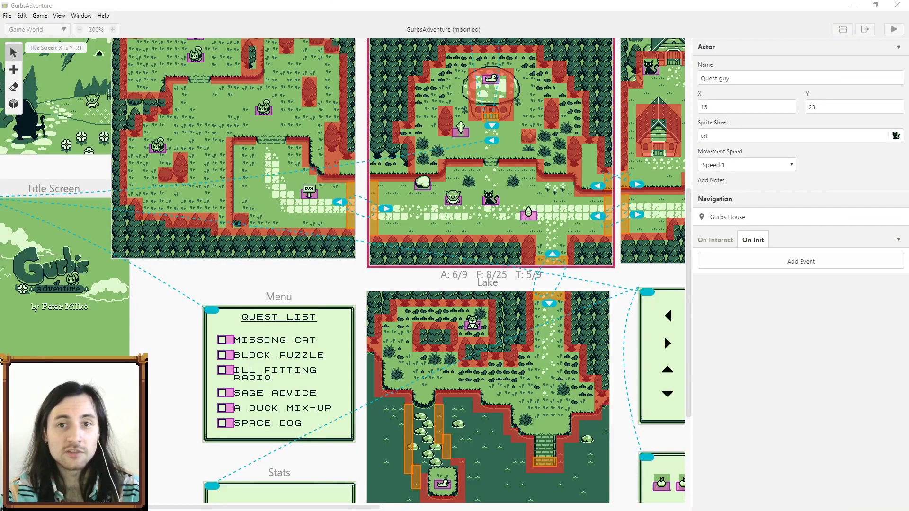
# Add a Variable: Set To Value event setting $27$ : Level to 3.
pyautogui.click(787, 268)
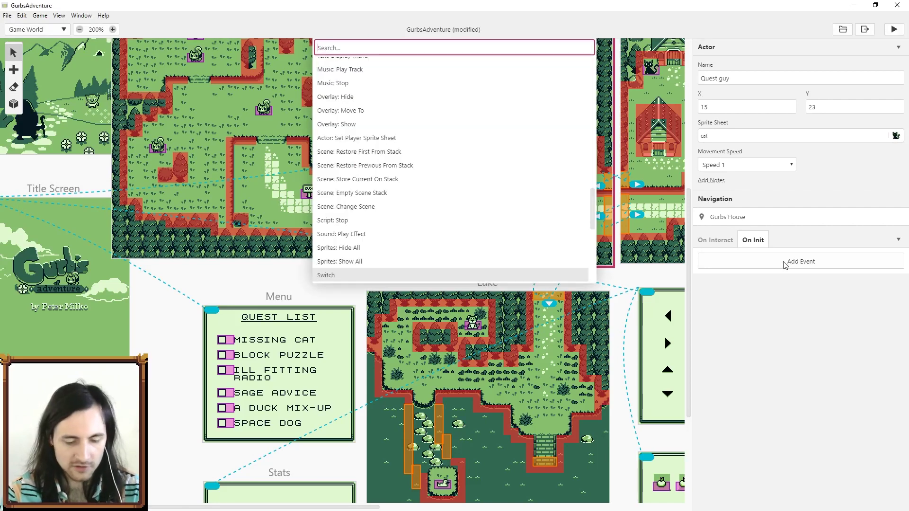
pyautogui.write('vari')
pyautogui.press('Return')
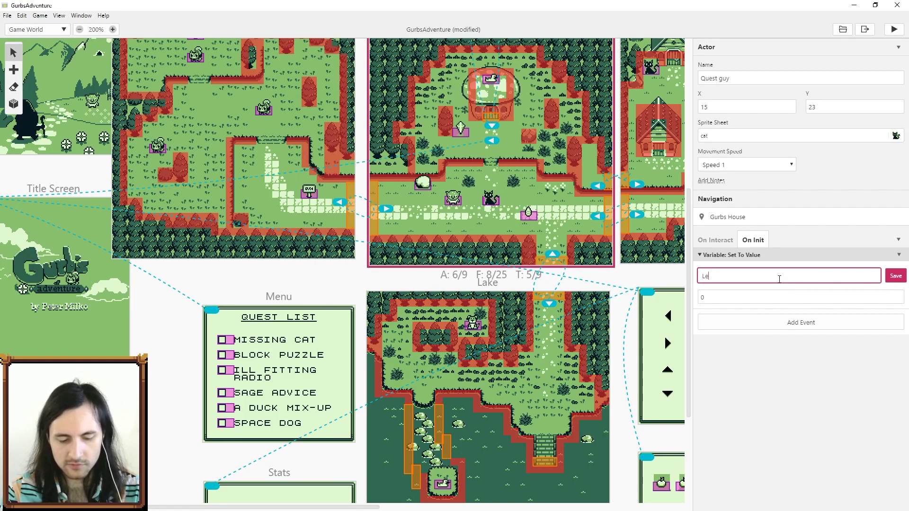
pyautogui.click(723, 297)
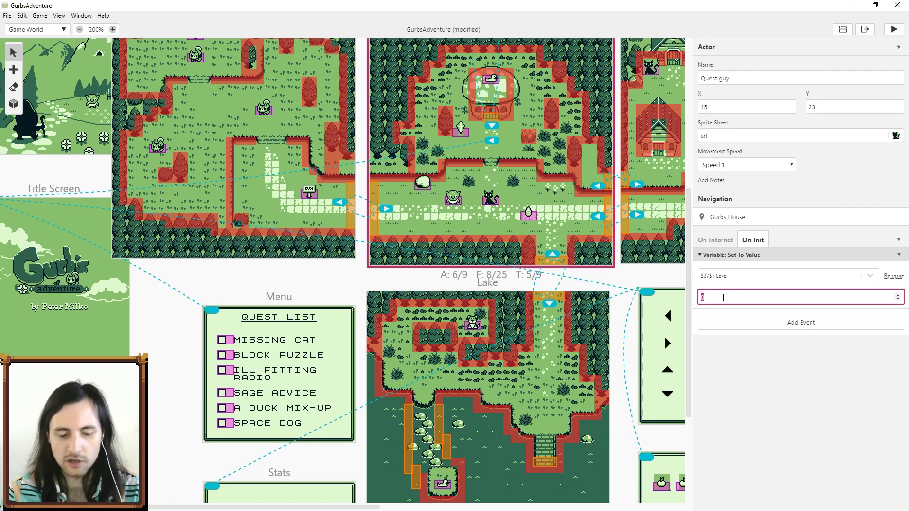
pyautogui.write('3')
pyautogui.click(748, 366)
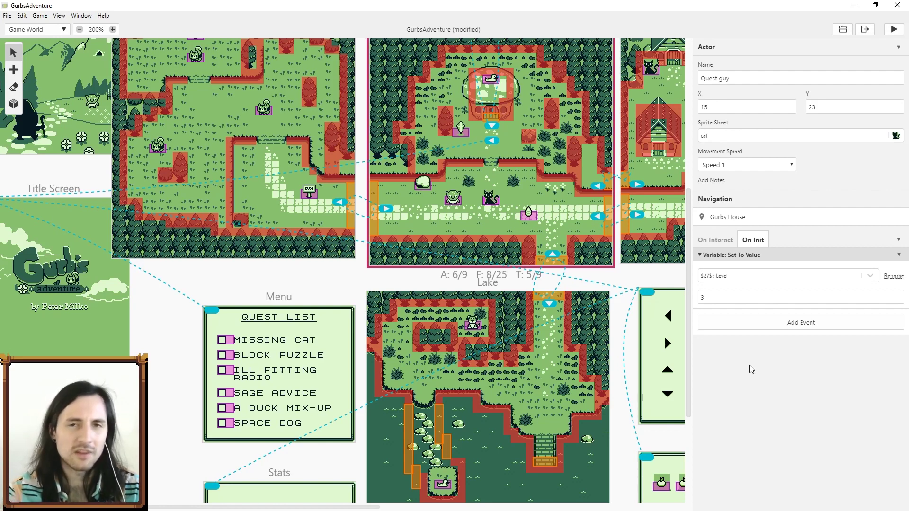
# Add a Switch event after the Level assignment and widen the properties sidebar.
pyautogui.click(786, 324)
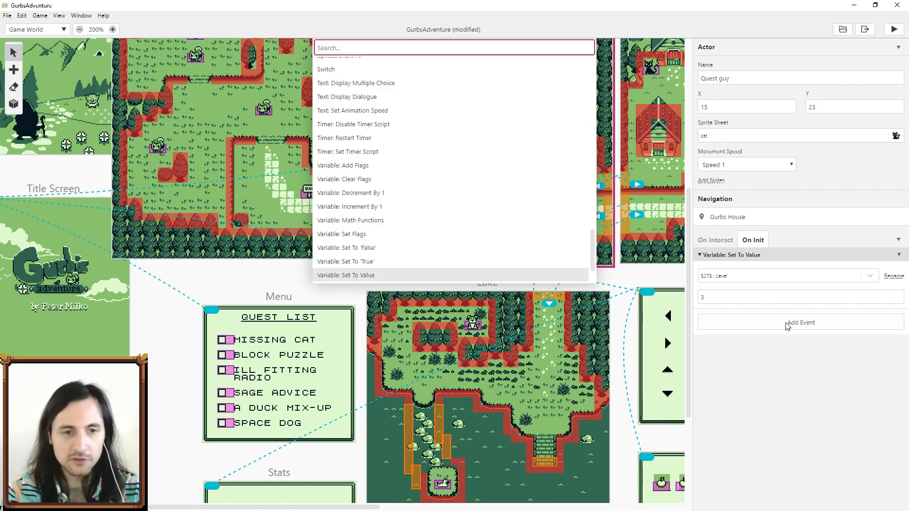
pyautogui.write('switch')
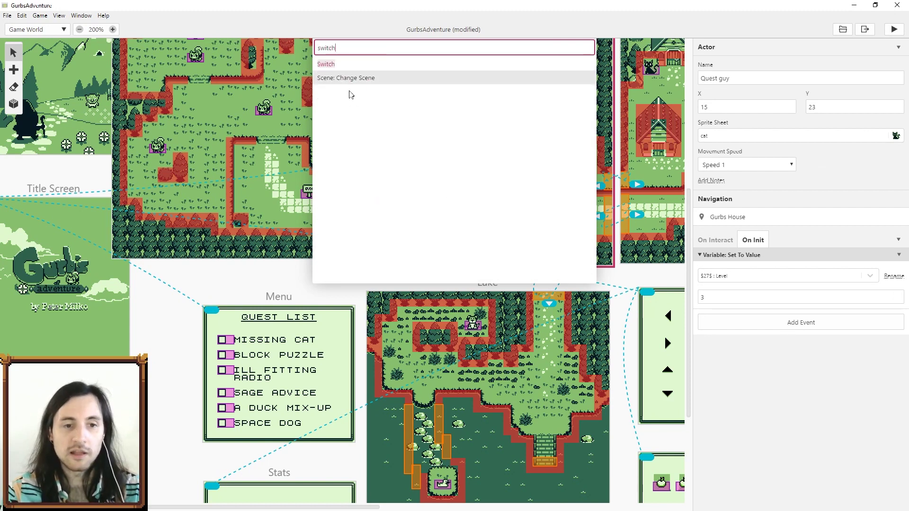
pyautogui.click(344, 65)
pyautogui.moveTo(691, 263); pyautogui.dragTo(674, 263)
pyautogui.scroll(-2, 748, 287)
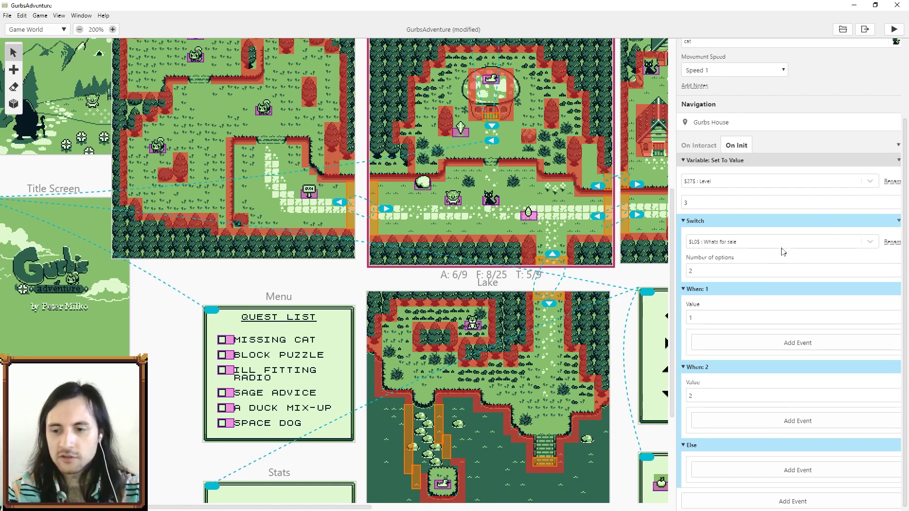
# Make the Switch check the $27$ : Level variable.
pyautogui.click(832, 241)
pyautogui.scroll(-3, 758, 326)
pyautogui.scroll(-7, 715, 355)
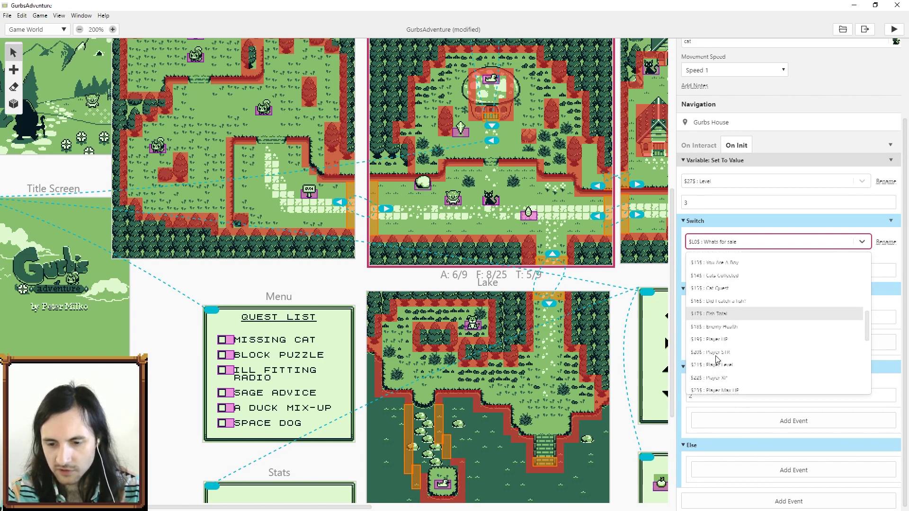
pyautogui.click(712, 351)
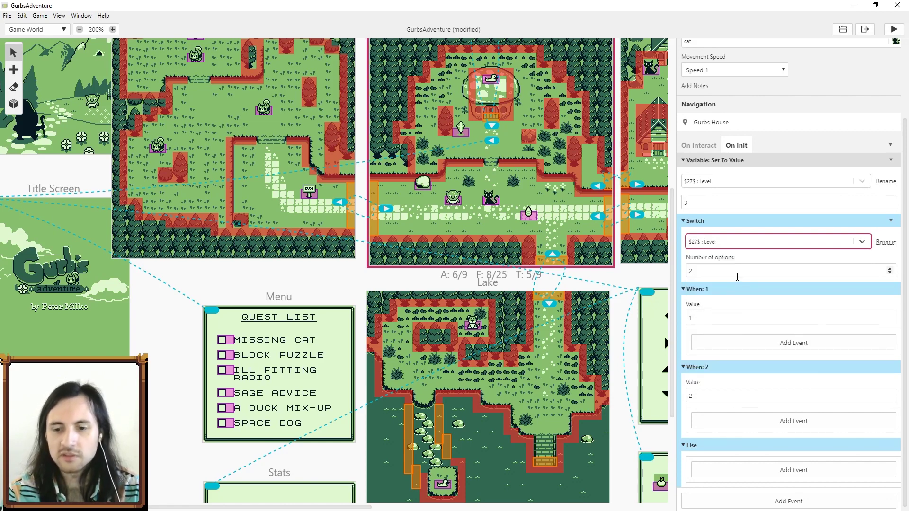
pyautogui.moveTo(676, 325); pyautogui.dragTo(680, 325)
pyautogui.scroll(-1, 800, 360)
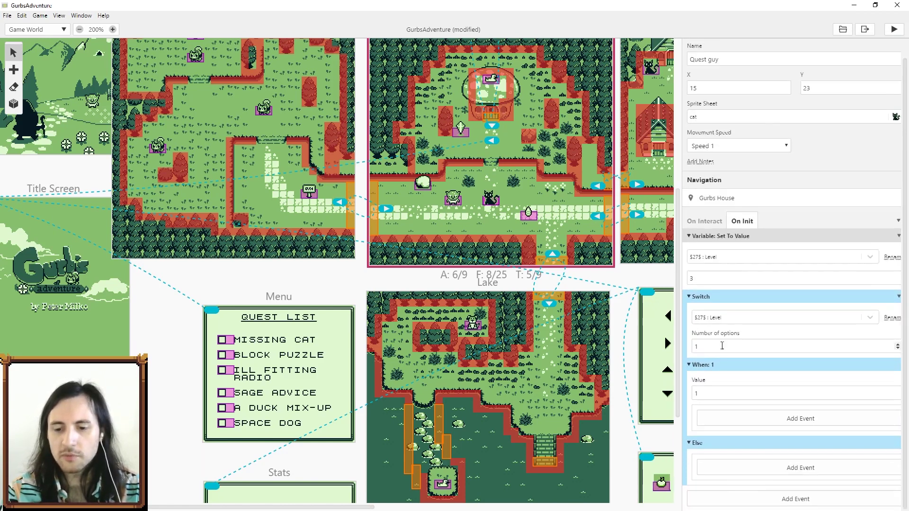
# Raise the Switch's number of options, adding cases up to the maximum.
pyautogui.click(898, 347)
pyautogui.click(800, 350)
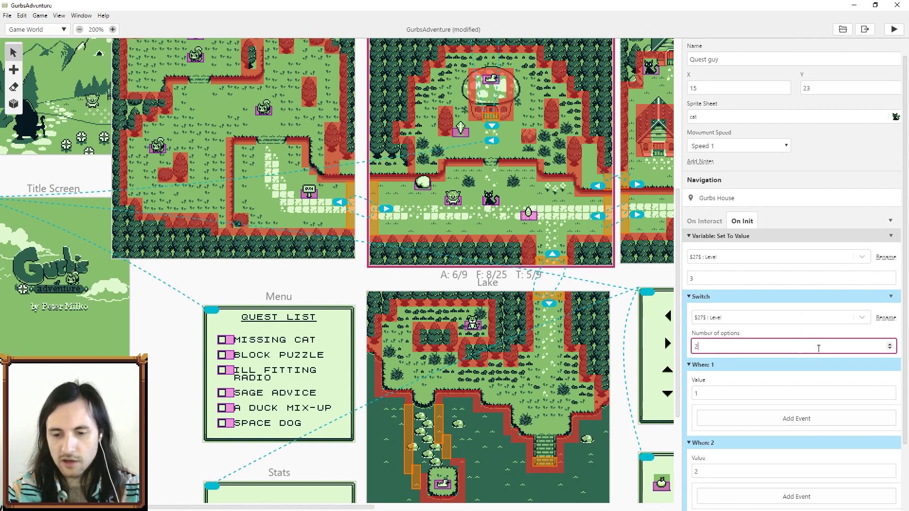
pyautogui.press('BackSpace')
pyautogui.write('3')
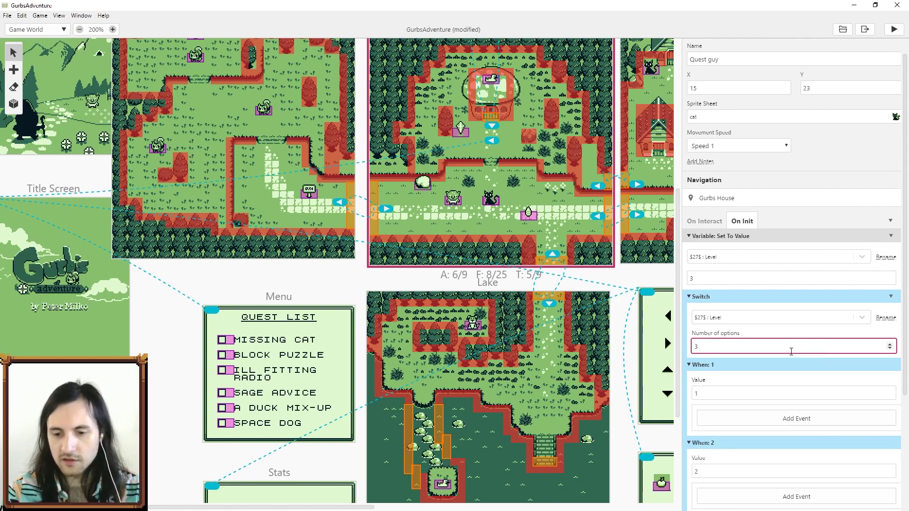
pyautogui.scroll(-3, 787, 361)
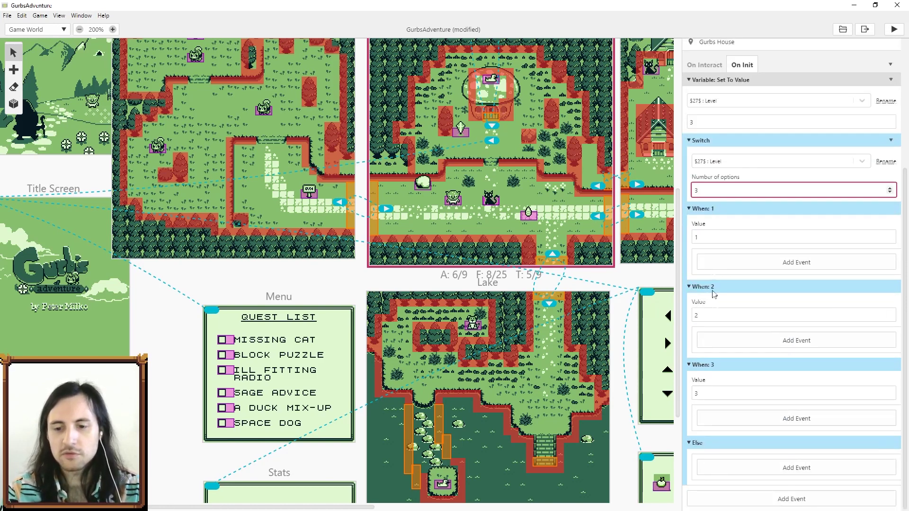
pyautogui.scroll(1, 714, 303)
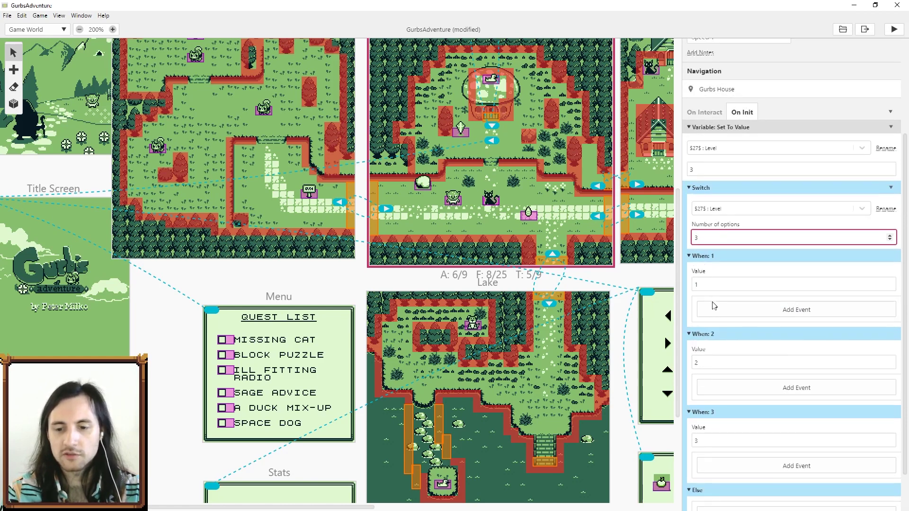
pyautogui.scroll(-1, 707, 285)
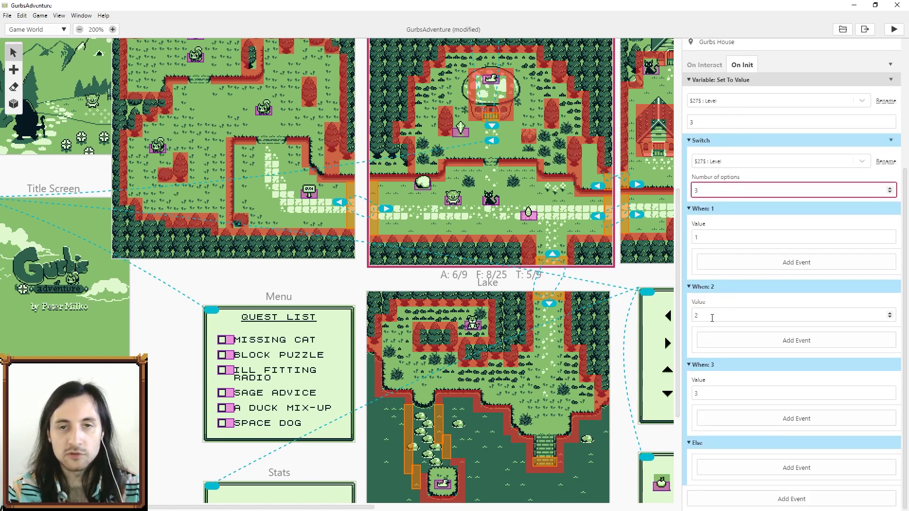
pyautogui.scroll(1, 750, 206)
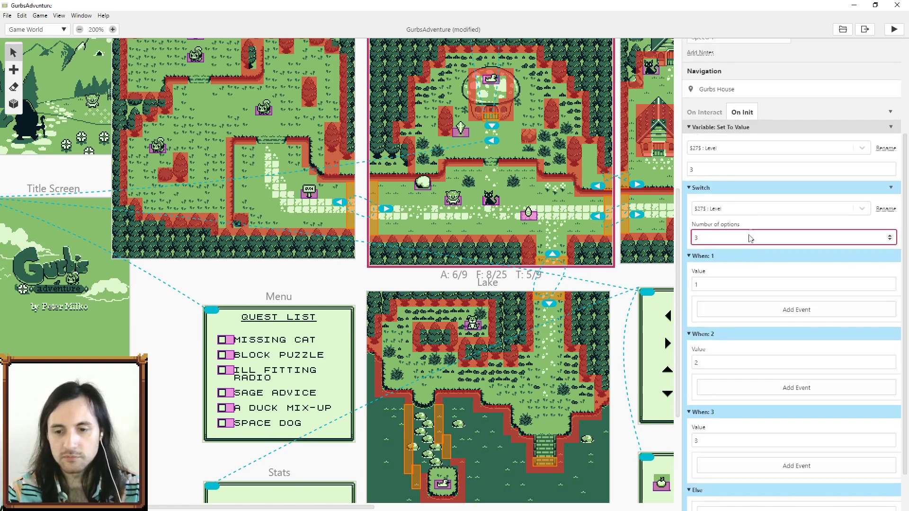
pyautogui.click(890, 235)
pyautogui.click(890, 234)
pyautogui.click(890, 235)
pyautogui.click(889, 236)
pyautogui.click(890, 235)
pyautogui.click(890, 235)
pyautogui.click(890, 235)
pyautogui.click(890, 236)
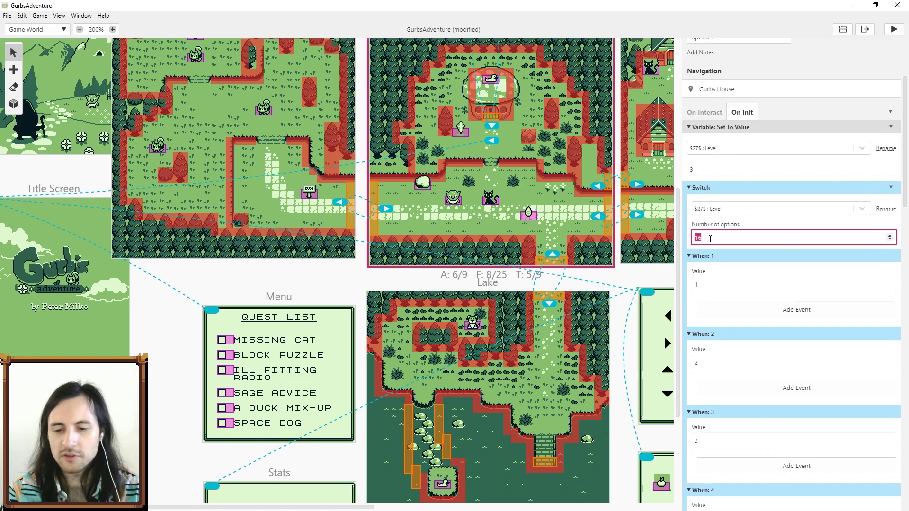
# Set the Switch to 5 options and give When: 1 a dialogue reading 'Quest 1'.
pyautogui.write('5')
pyautogui.scroll(-1, 753, 256)
pyautogui.click(740, 260)
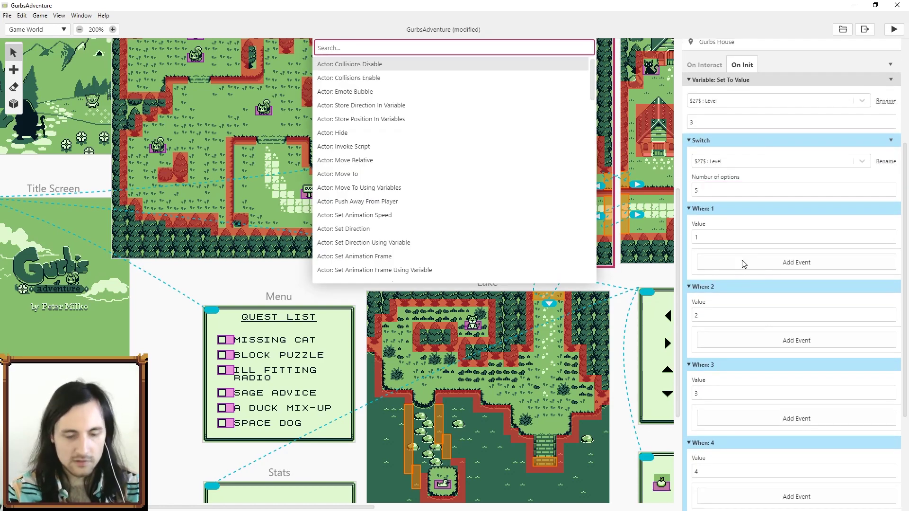
pyautogui.write('text')
pyautogui.press('Return')
pyautogui.write('Quest 1')
# Give When: 2 a 'Quest 2' dialogue, removing a mistakenly added Display Menu event.
pyautogui.scroll(-1, 758, 307)
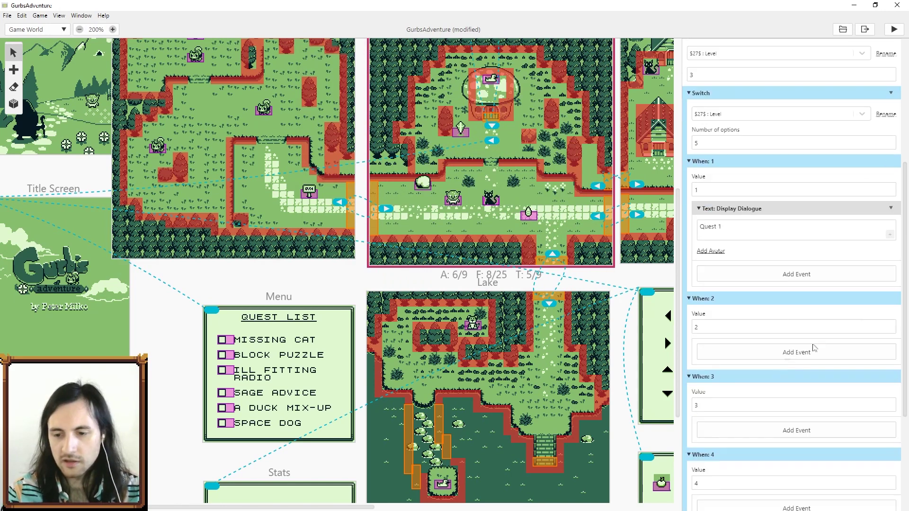
pyautogui.click(790, 354)
pyautogui.press('Escape')
pyautogui.click(796, 354)
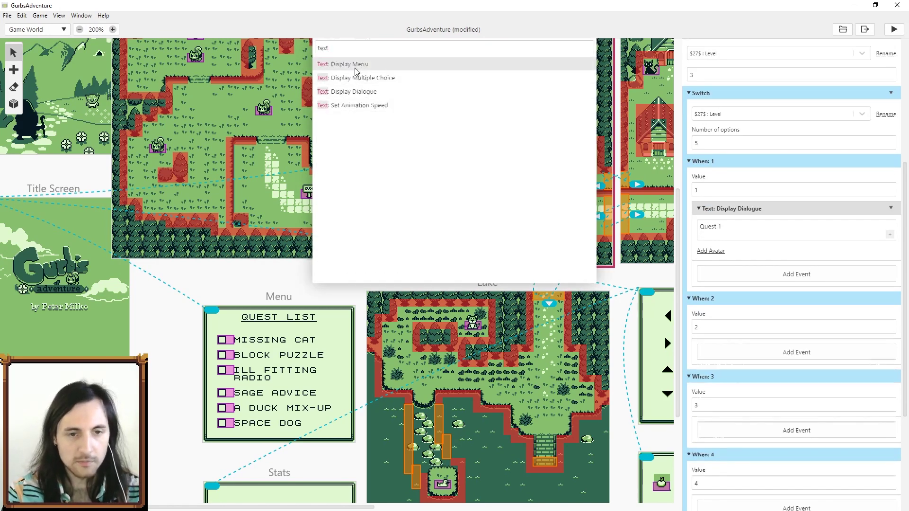
pyautogui.write('menu')
pyautogui.press('Return')
pyautogui.click(891, 344)
pyautogui.click(804, 490)
pyautogui.scroll(-2, 756, 356)
pyautogui.click(753, 258)
pyautogui.write('text')
pyautogui.press('Return')
pyautogui.write('Quest 2')
# Give When: 3 a 'Quest 3' dialogue after undoing an accidental menu event.
pyautogui.scroll(-1, 757, 351)
pyautogui.click(787, 348)
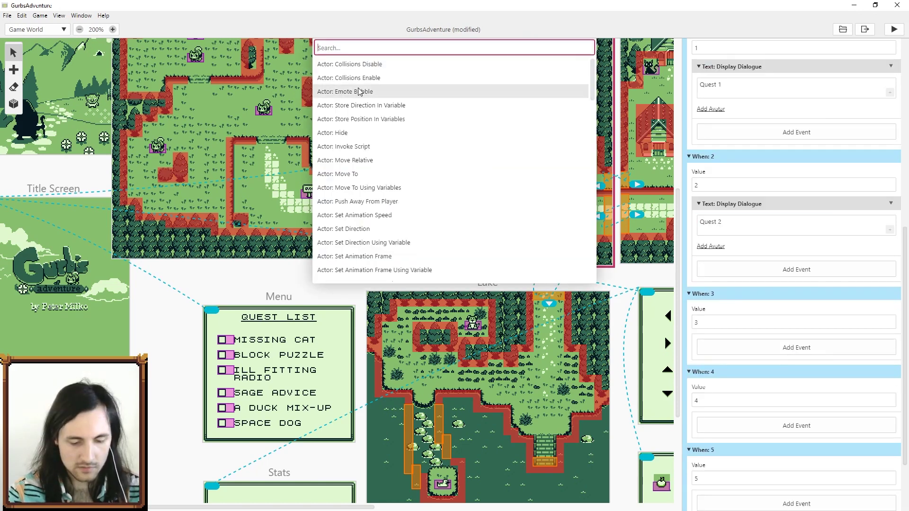
pyautogui.write('menu')
pyautogui.press('Return')
pyautogui.hotkey('ctrl', 'z')
pyautogui.click(787, 348)
pyautogui.write('text')
pyautogui.press('Return')
pyautogui.write('Quest 3')
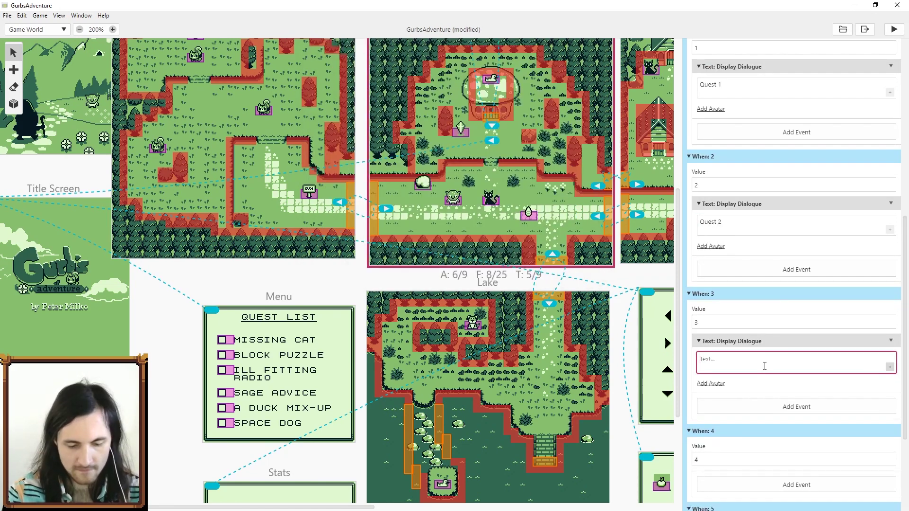
# Give When: 4 a Display Dialogue reading 'Quest 4'.
pyautogui.scroll(-3, 732, 374)
pyautogui.click(757, 343)
pyautogui.write('text')
pyautogui.press('Return')
pyautogui.write('Quest 4')
# Give When: 5 a Display Dialogue reading 'Quest 5'.
pyautogui.scroll(-1, 746, 360)
pyautogui.click(797, 419)
pyautogui.write('text')
pyautogui.click(357, 92)
pyautogui.write('Quest 5')
pyautogui.scroll(10, 748, 299)
pyautogui.scroll(3, 747, 298)
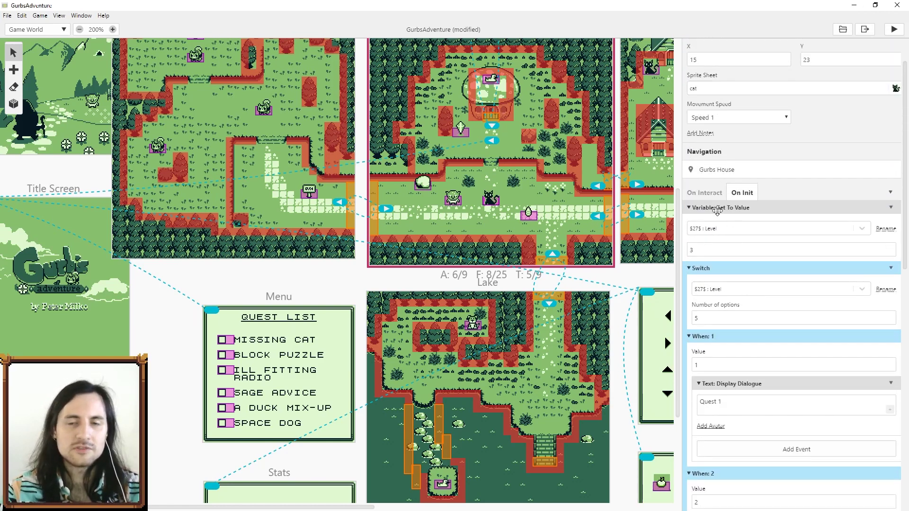
pyautogui.scroll(-1, 740, 239)
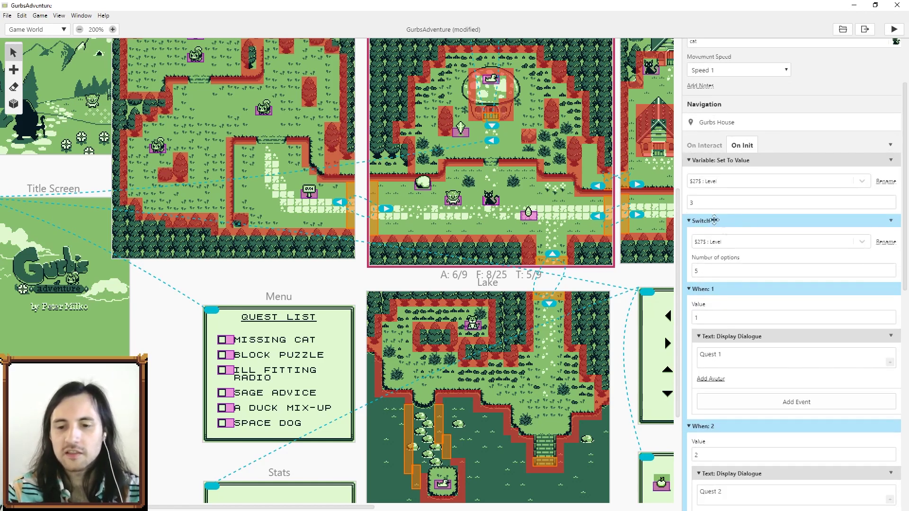
pyautogui.click(702, 204)
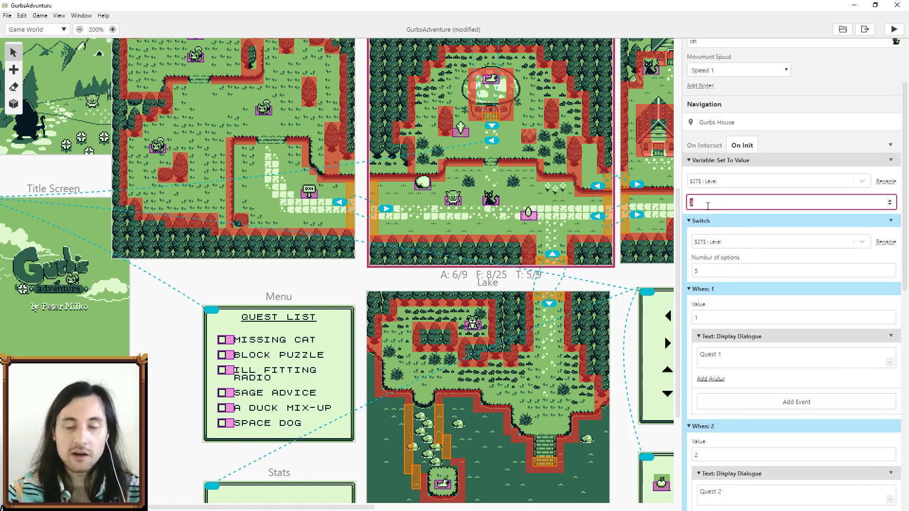
pyautogui.scroll(-1, 738, 208)
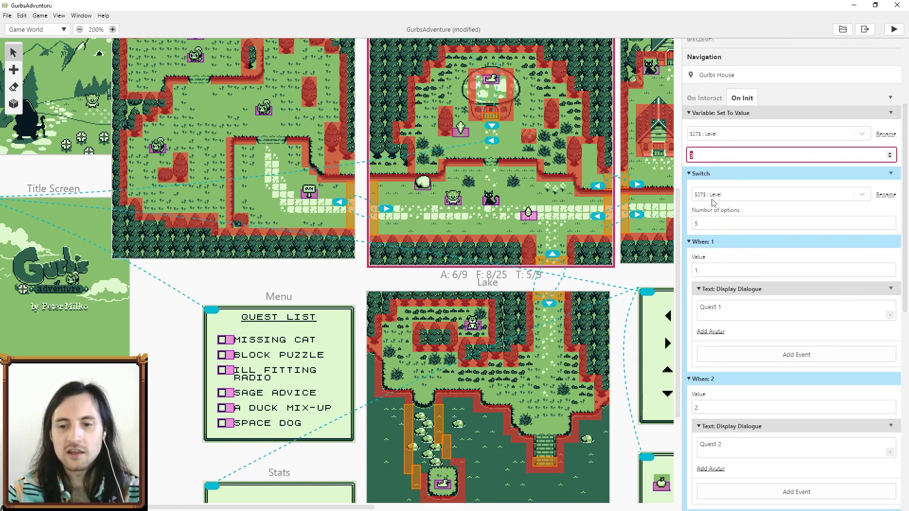
pyautogui.click(721, 134)
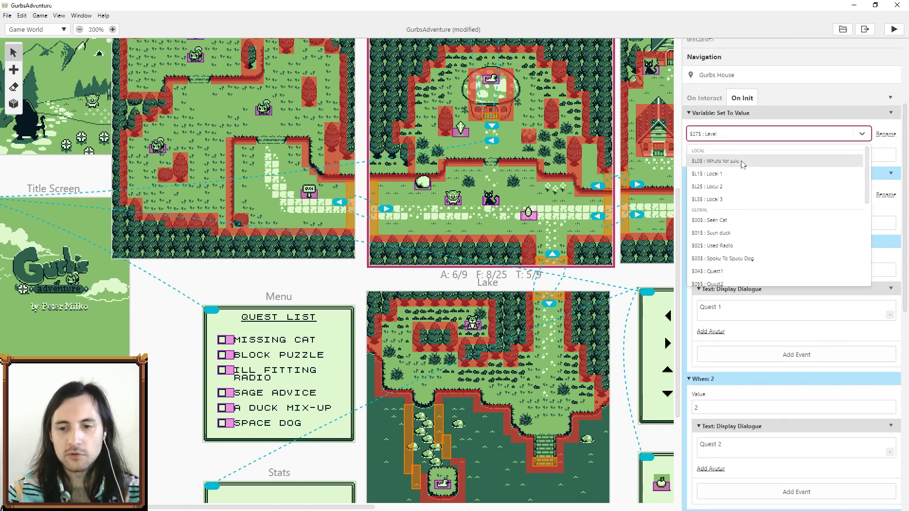
pyautogui.click(902, 160)
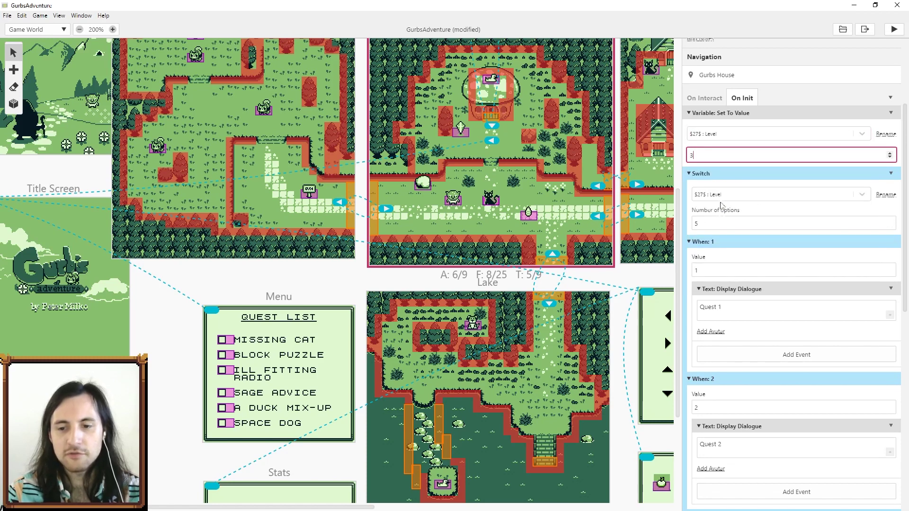
pyautogui.click(709, 223)
pyautogui.scroll(-2, 705, 222)
pyautogui.click(704, 223)
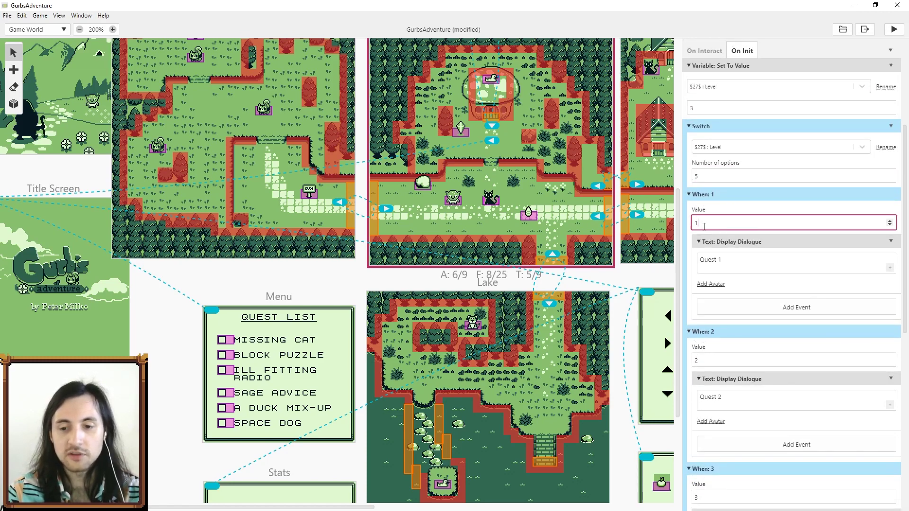
pyautogui.scroll(-4, 710, 265)
pyautogui.click(710, 266)
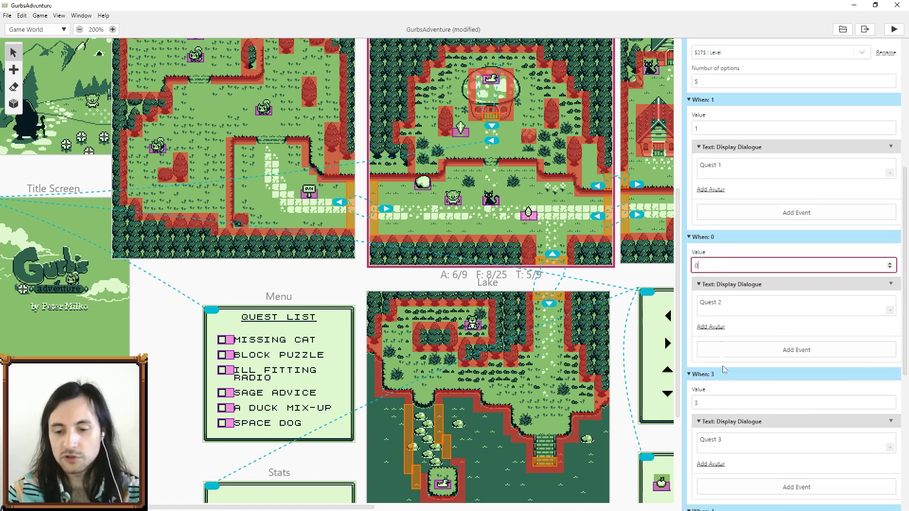
pyautogui.click(728, 403)
pyautogui.scroll(8, 745, 316)
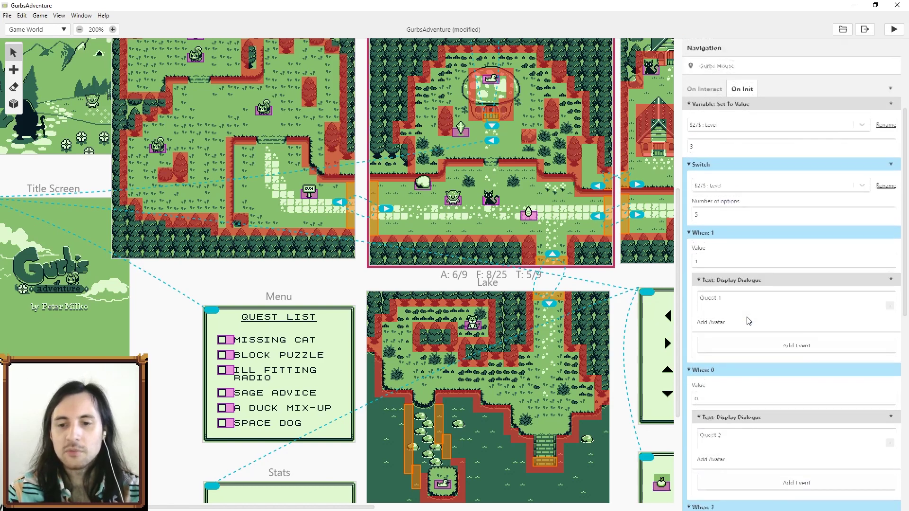
pyautogui.scroll(6, 746, 317)
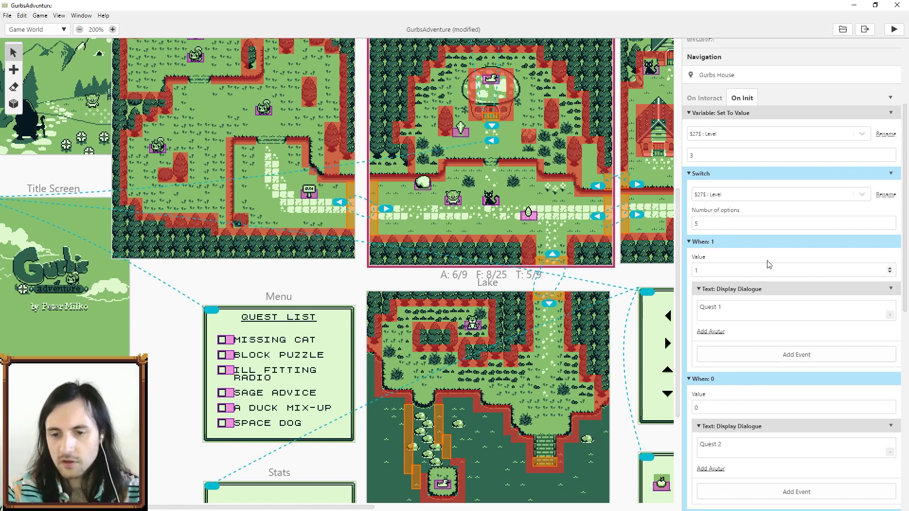
pyautogui.moveTo(677, 236); pyautogui.dragTo(673, 236)
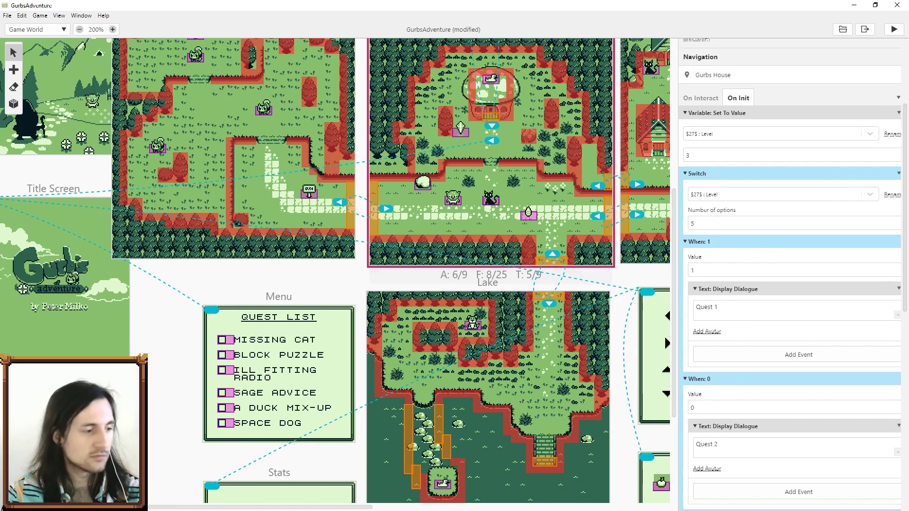
pyautogui.click(703, 406)
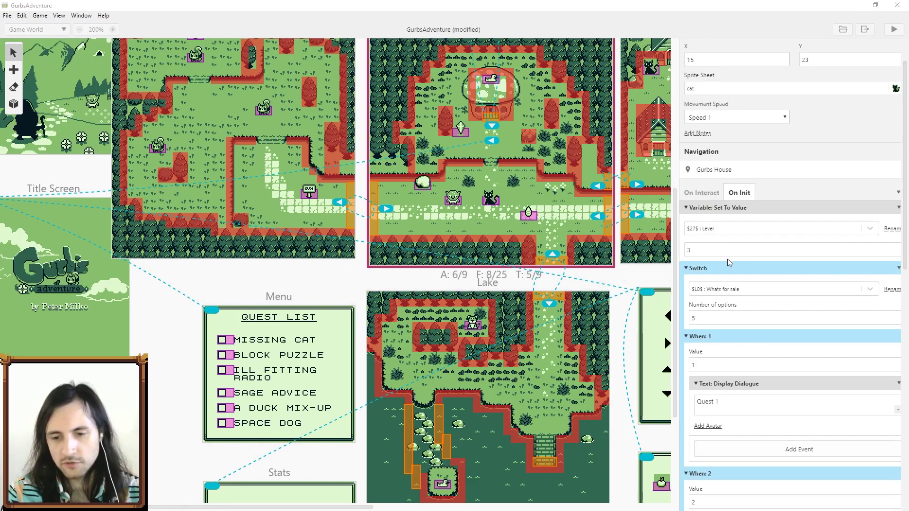
pyautogui.scroll(-2, 729, 264)
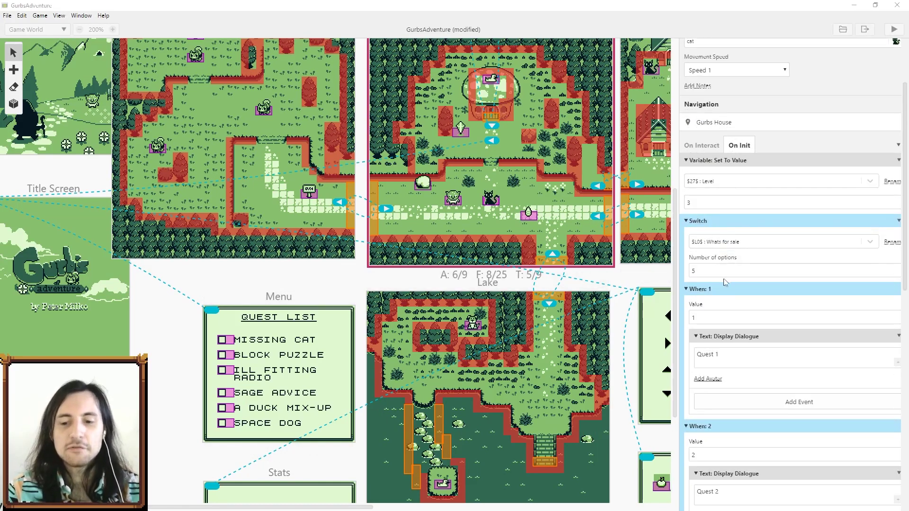
pyautogui.scroll(-8, 710, 284)
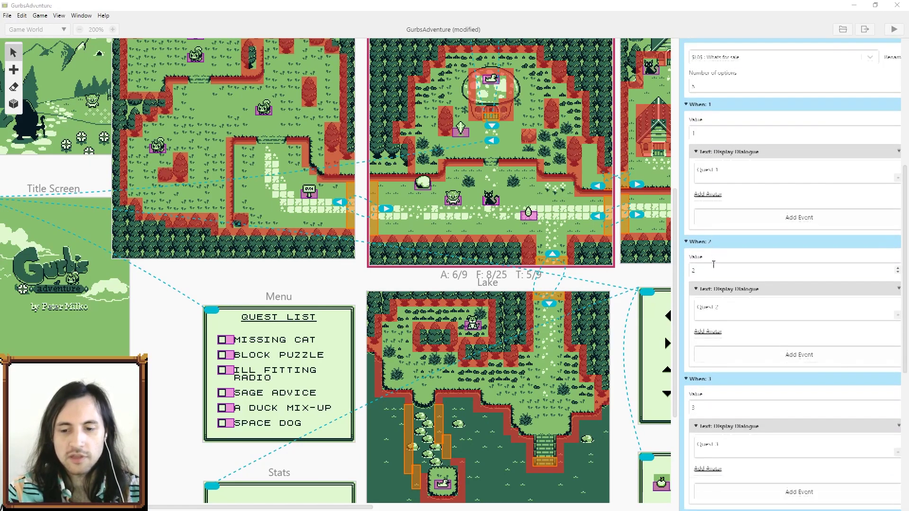
pyautogui.scroll(-12, 714, 268)
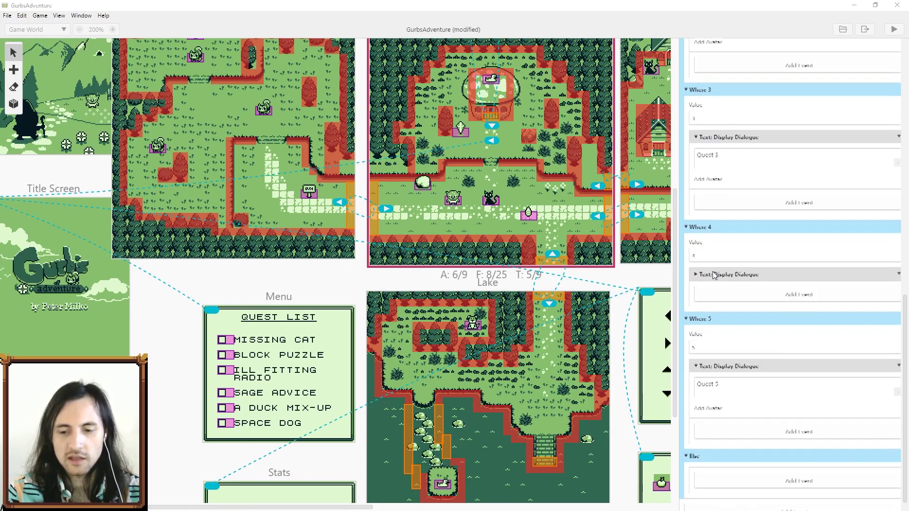
# Add a Display Dialogue under Else with the fallback text 'Didnt find a match'.
pyautogui.click(782, 468)
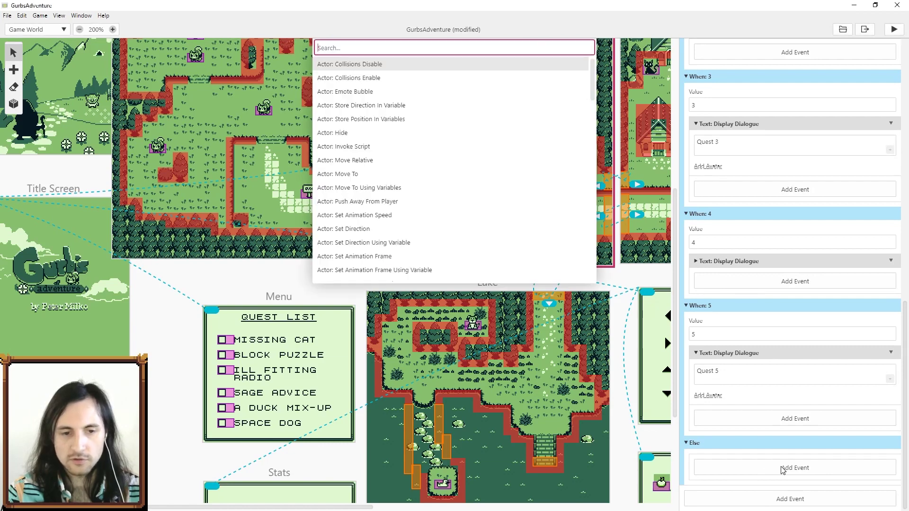
pyautogui.write('text')
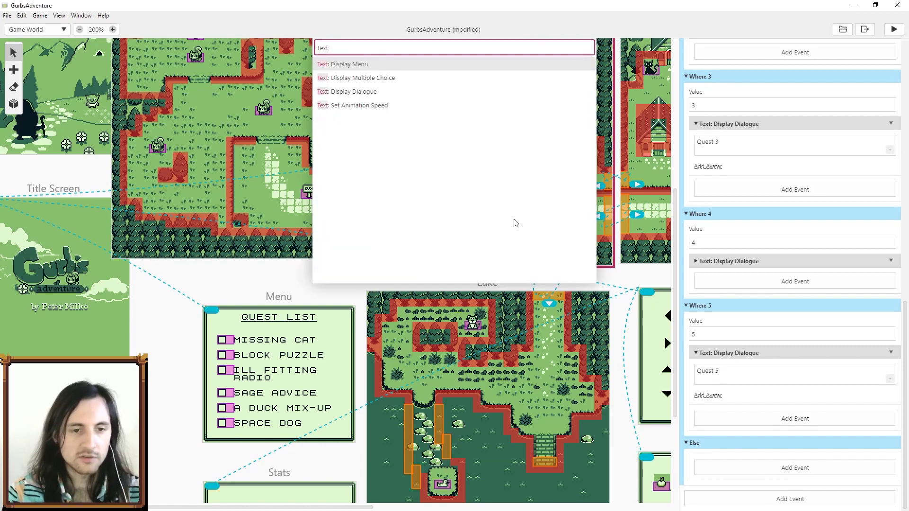
pyautogui.click(359, 91)
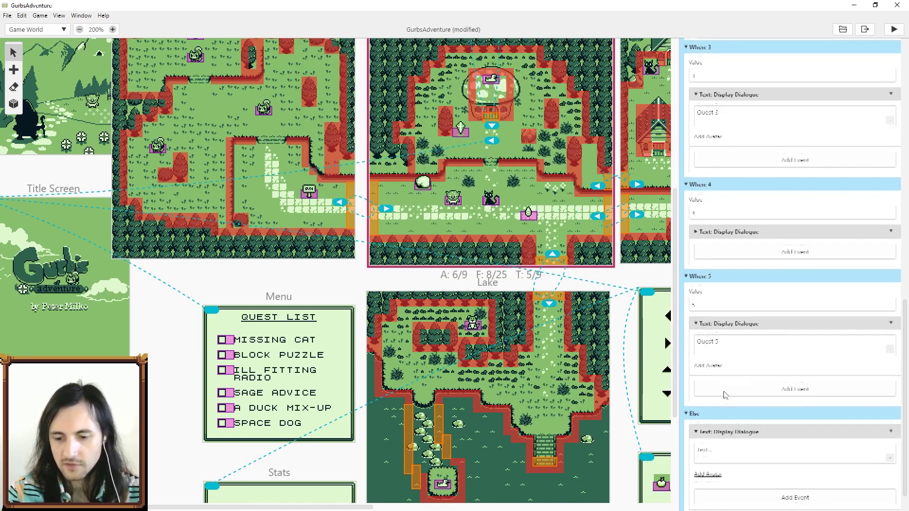
pyautogui.click(728, 426)
pyautogui.write('Didnt find a mathc')
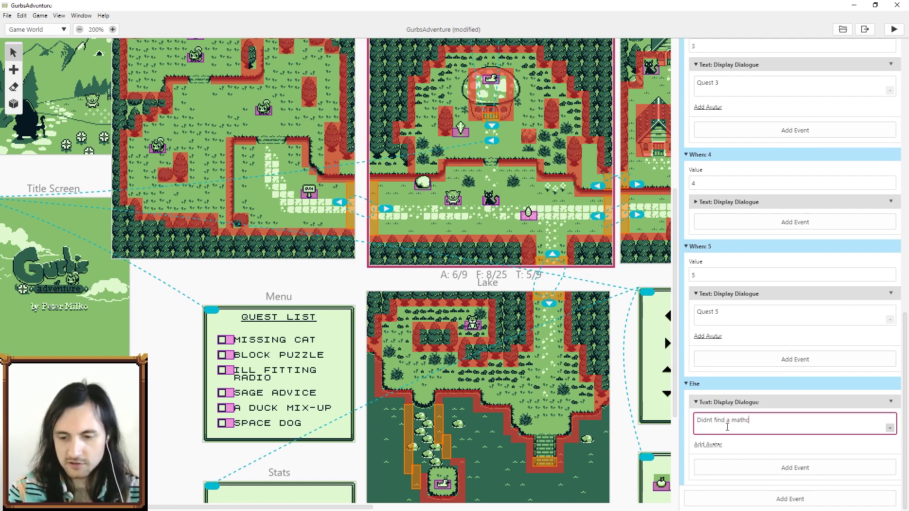
pyautogui.press('BackSpace')
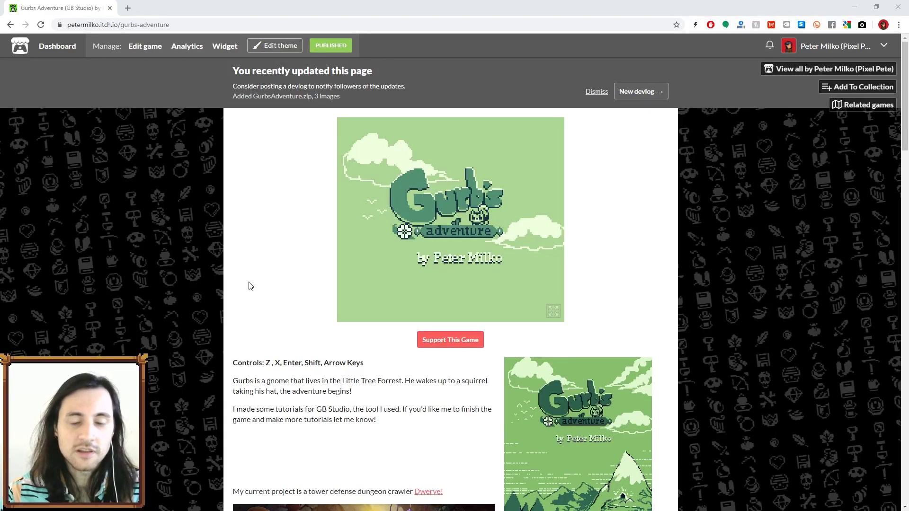
# Scroll to the Download section and open the GurbsAdventure.zip download dialog.
pyautogui.scroll(-12, 251, 285)
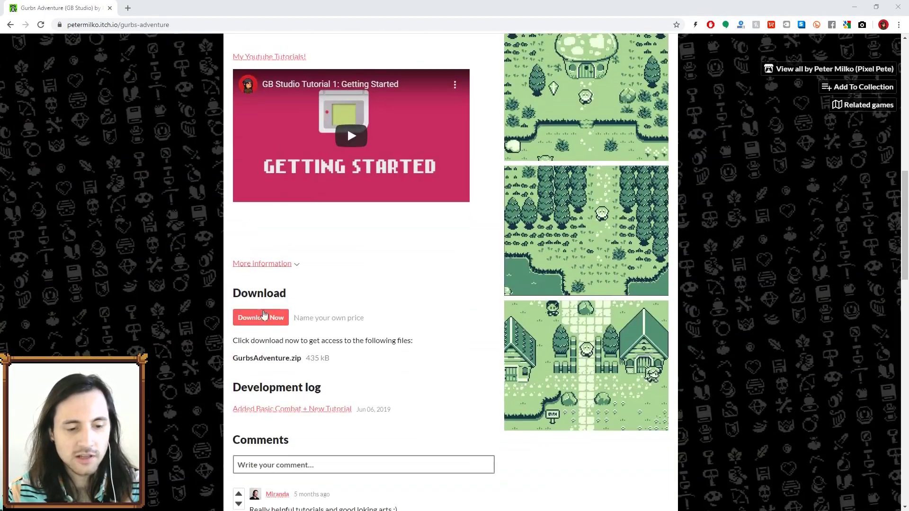
pyautogui.click(264, 316)
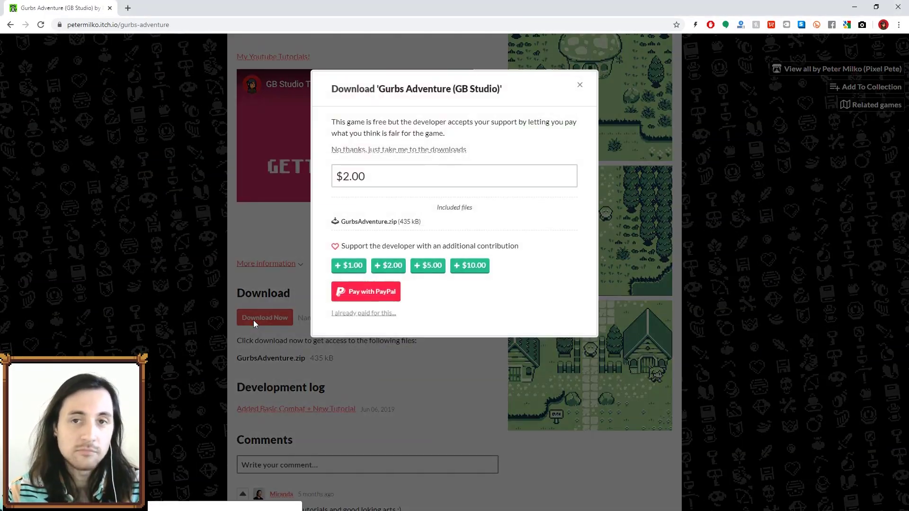